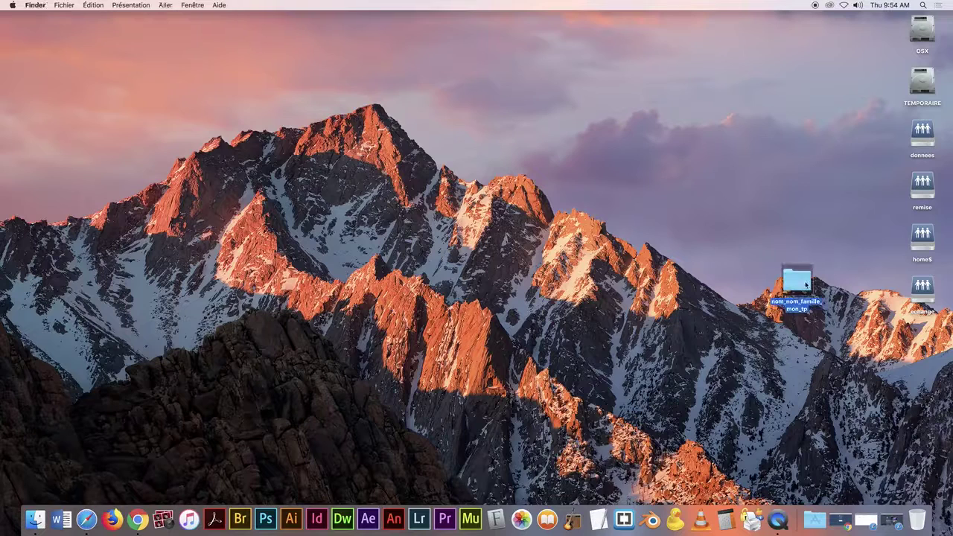
Open the TEMPORAIRE drive and view the nom_nom_famille_mon_tp zip file and folder, closing the window when done.
{"action": "double_click", "coordinate": [920, 87]}
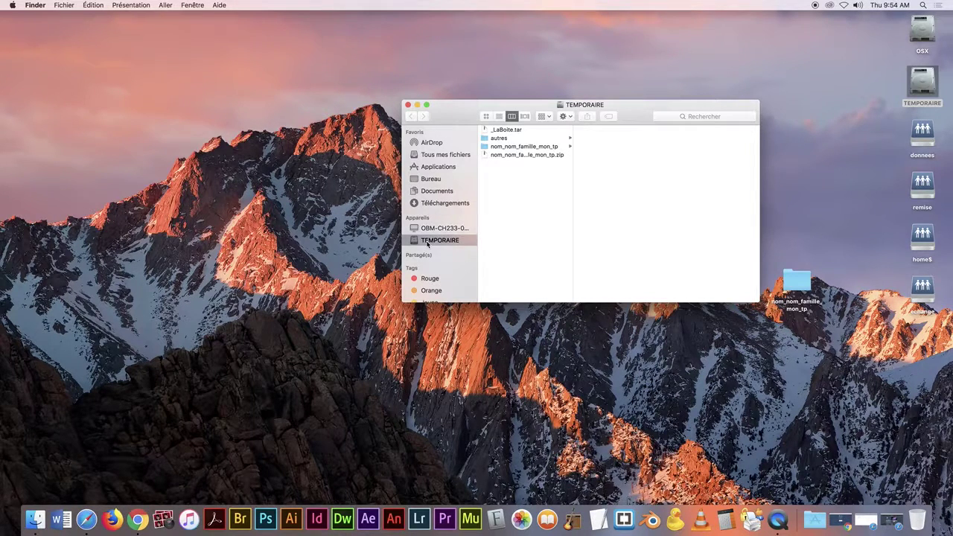
{"action": "left_click", "coordinate": [515, 155]}
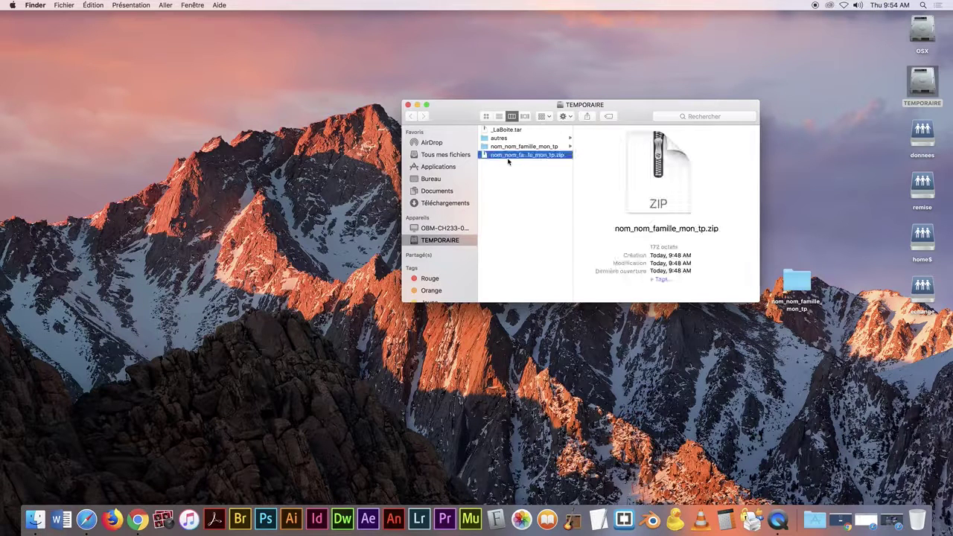
{"action": "left_click", "coordinate": [518, 148]}
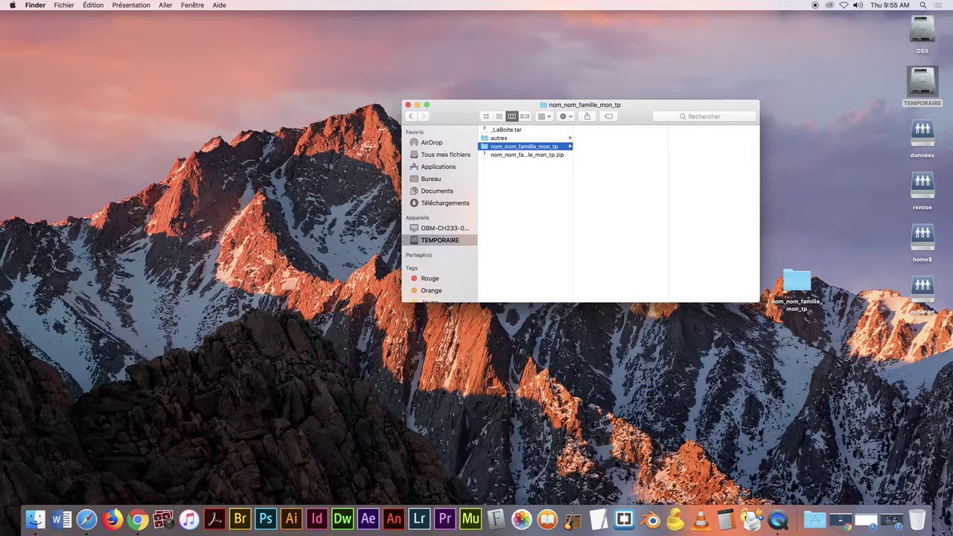
{"action": "left_click", "coordinate": [408, 105]}
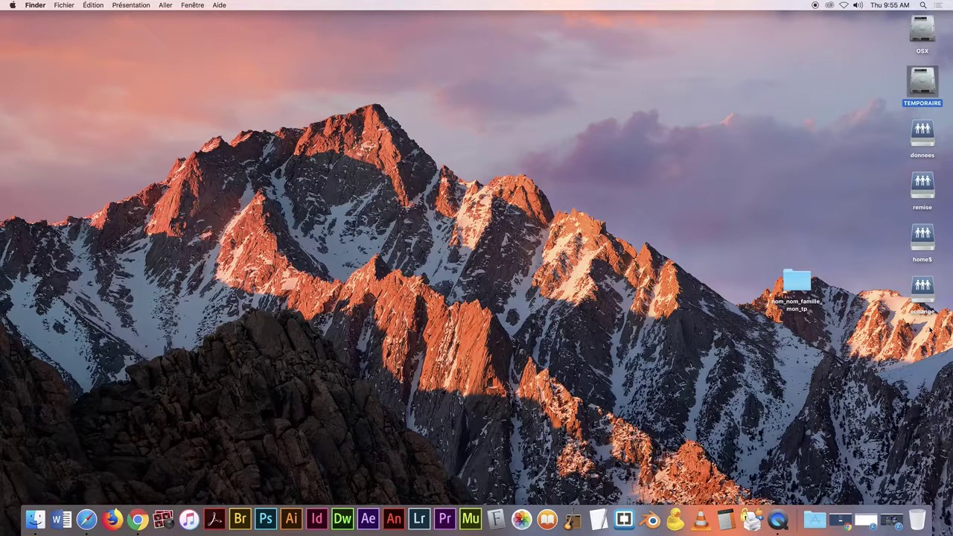
Open the donnees network drive and browse into Donnees and its _Collectif_Creatif folder.
{"action": "left_click", "coordinate": [924, 142]}
{"action": "left_click", "coordinate": [927, 198]}
{"action": "left_click", "coordinate": [921, 239]}
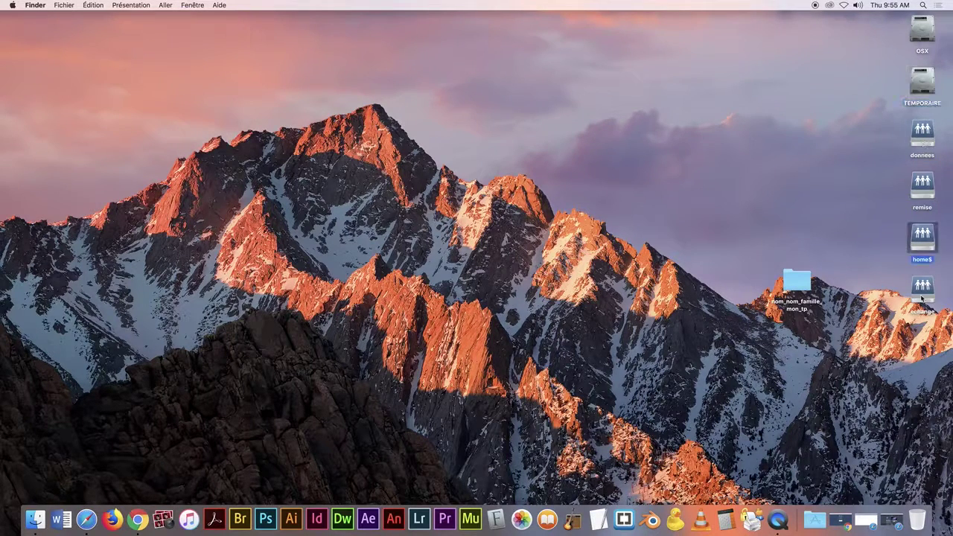
{"action": "left_click", "coordinate": [923, 298]}
{"action": "left_click", "coordinate": [921, 144]}
{"action": "double_click", "coordinate": [920, 143]}
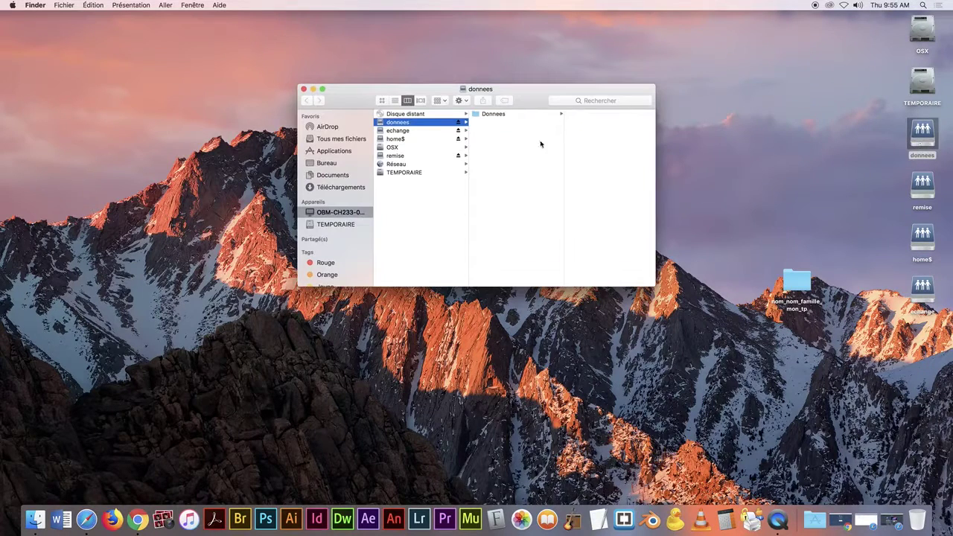
{"action": "left_click", "coordinate": [503, 114]}
{"action": "left_click", "coordinate": [586, 123]}
{"action": "left_click", "coordinate": [499, 113]}
{"action": "left_click", "coordinate": [497, 131]}
{"action": "left_click", "coordinate": [499, 114]}
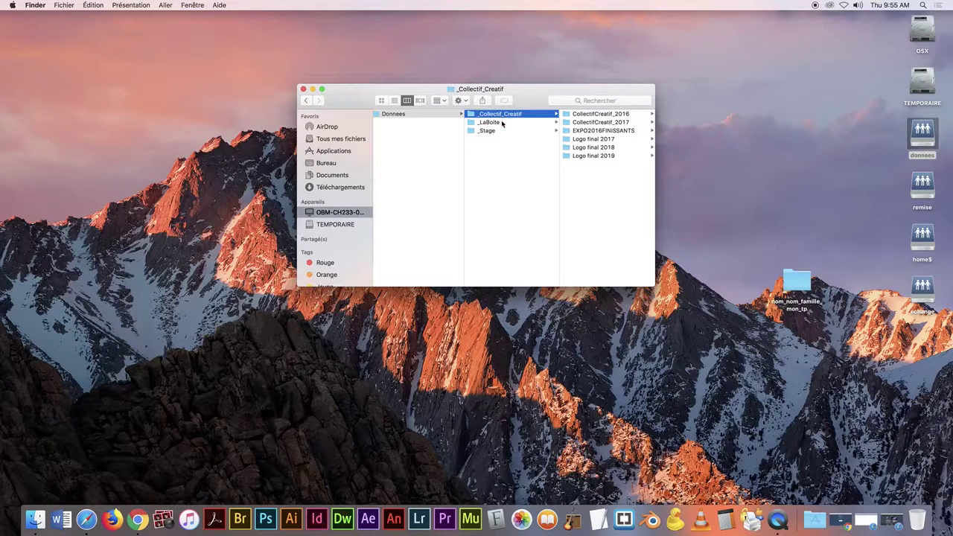
Copy the Logo final 2019 folder from _Collectif_Creatif to the desktop and close the donnees window.
{"action": "left_click", "coordinate": [574, 157]}
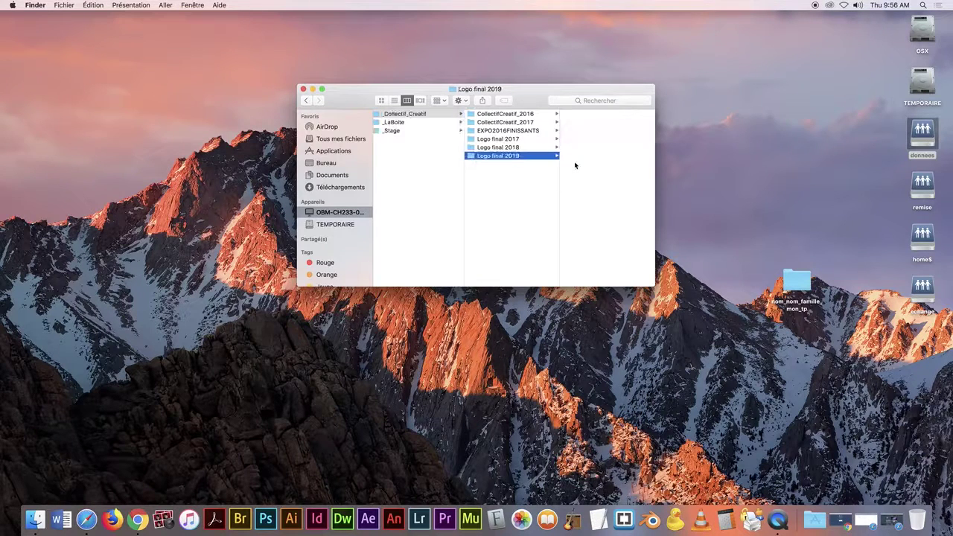
{"action": "left_click_drag", "start_coordinate": [498, 158], "coordinate": [769, 189]}
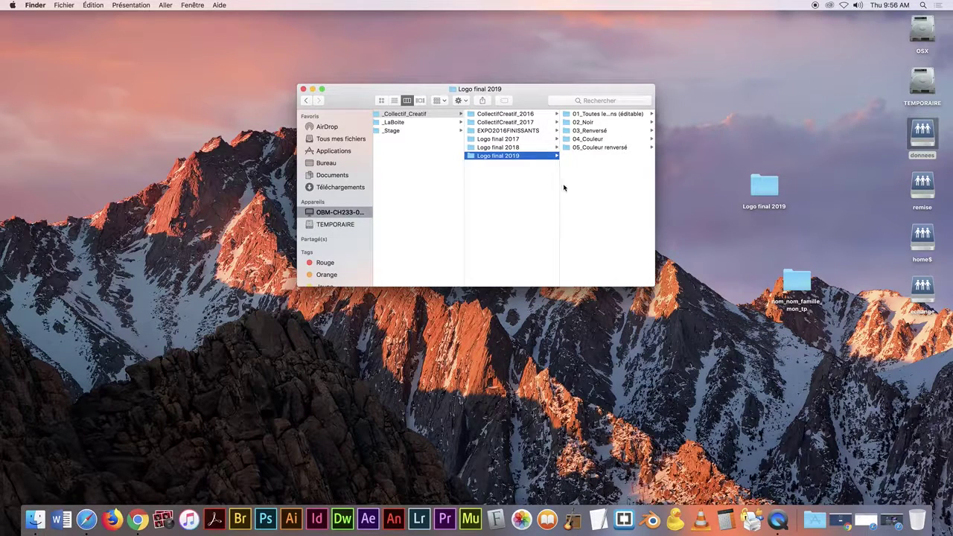
{"action": "scroll", "coordinate": [561, 188], "scroll_direction": "left", "scroll_amount": 8}
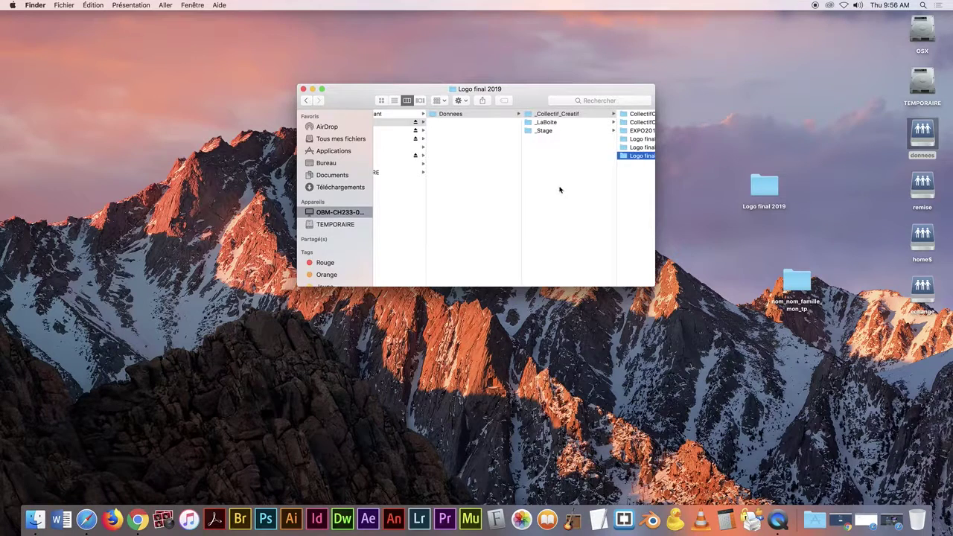
{"action": "left_click", "coordinate": [303, 89]}
Copy the desktop's Logo final 2019 folder into Remise > Test Prof on the remise network drive, dismiss the alert and close the window.
{"action": "left_click", "coordinate": [921, 195]}
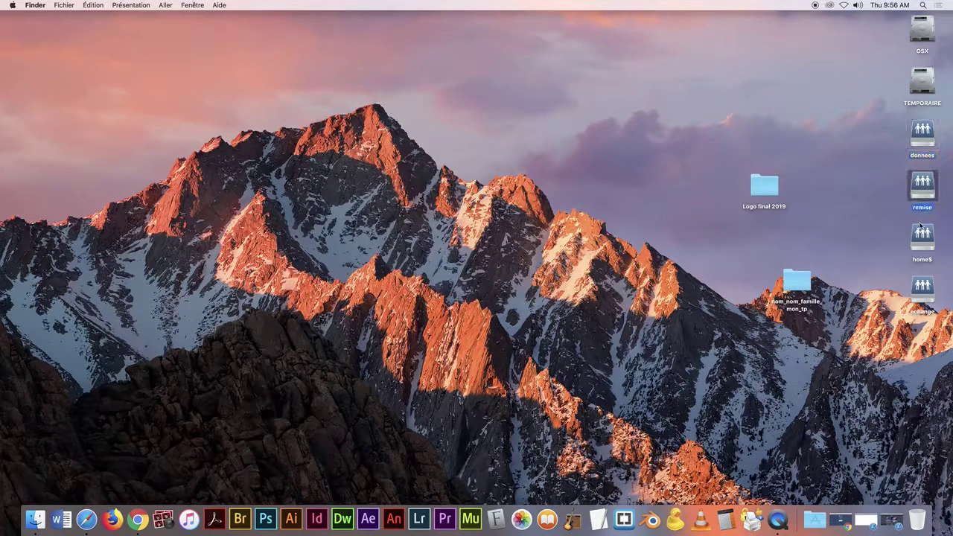
{"action": "double_click", "coordinate": [921, 193]}
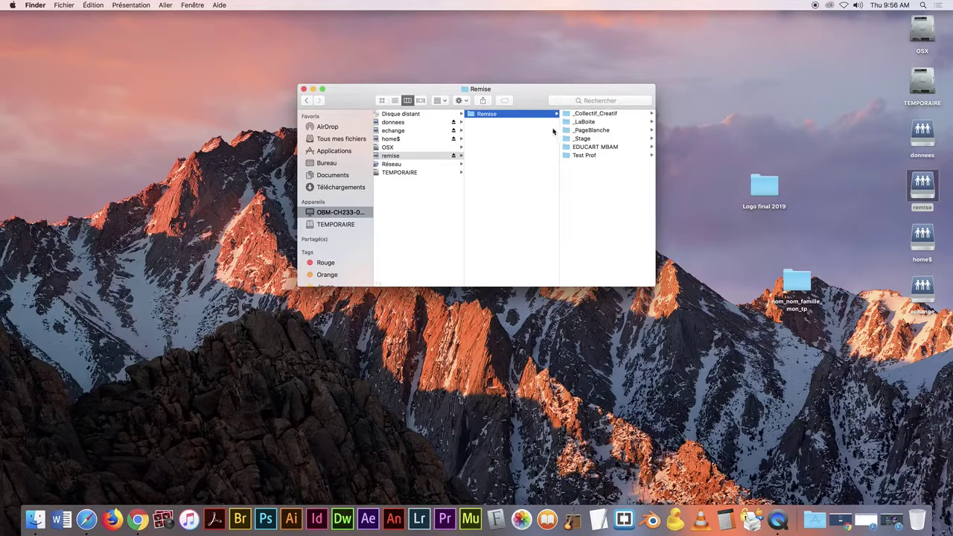
{"action": "left_click", "coordinate": [585, 155]}
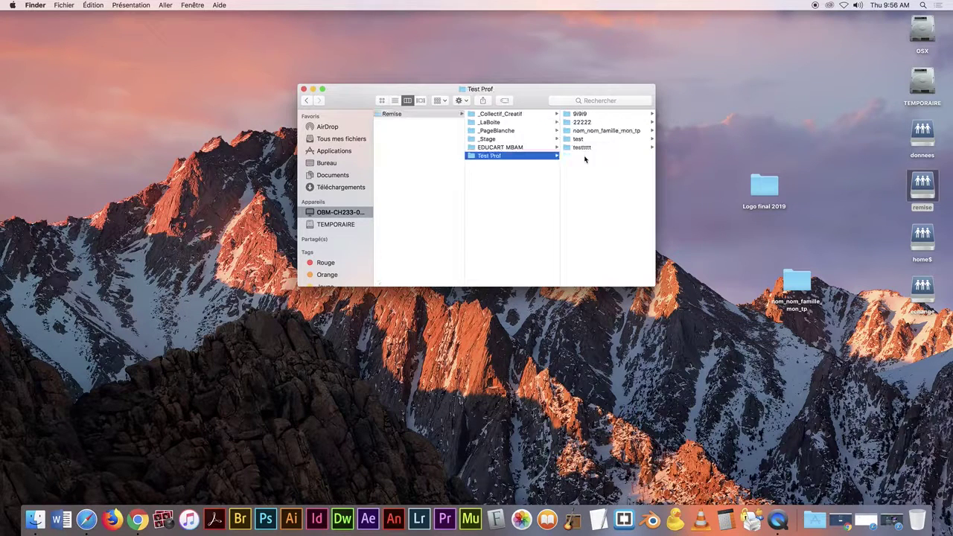
{"action": "left_click", "coordinate": [762, 192]}
{"action": "left_click_drag", "start_coordinate": [769, 189], "coordinate": [613, 206]}
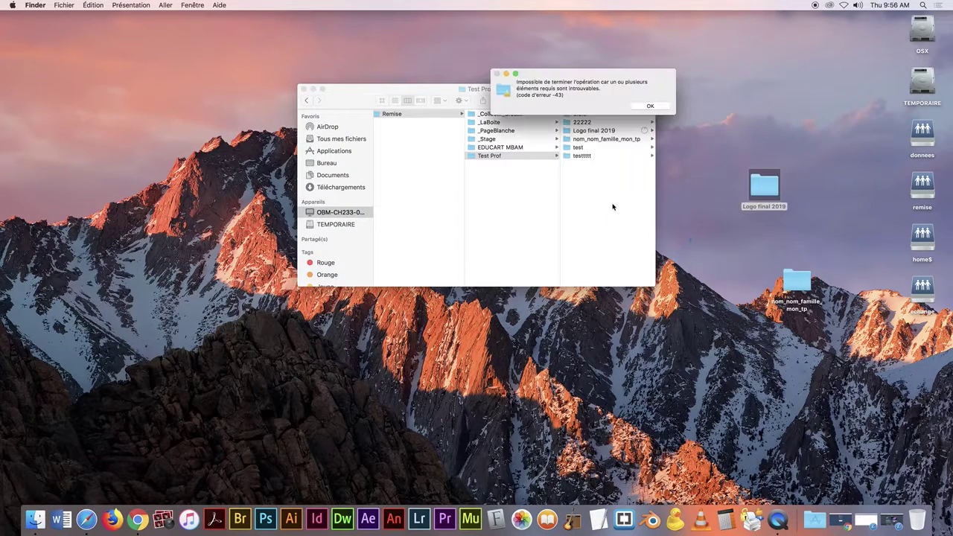
{"action": "left_click", "coordinate": [649, 106]}
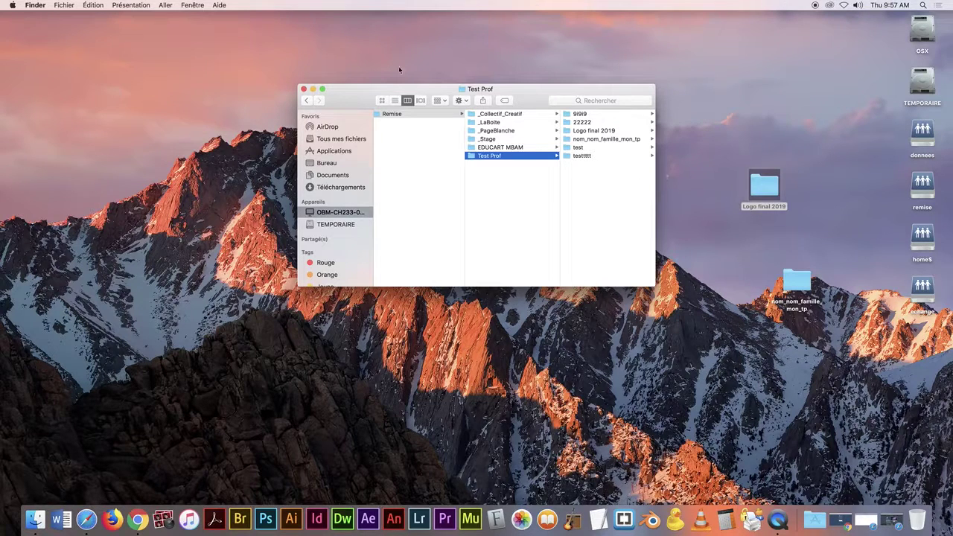
{"action": "left_click", "coordinate": [304, 90]}
Try to move the desktop's Logo final 2019 folder to the home$ network drive, cancel the authentication and close the window.
{"action": "left_click", "coordinate": [922, 240]}
{"action": "double_click", "coordinate": [923, 239]}
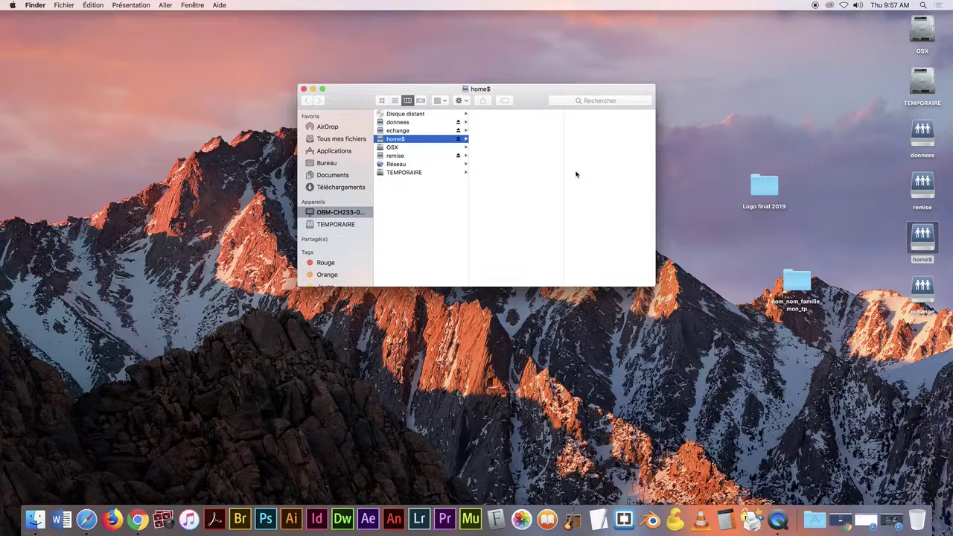
{"action": "left_click_drag", "start_coordinate": [766, 192], "coordinate": [414, 141]}
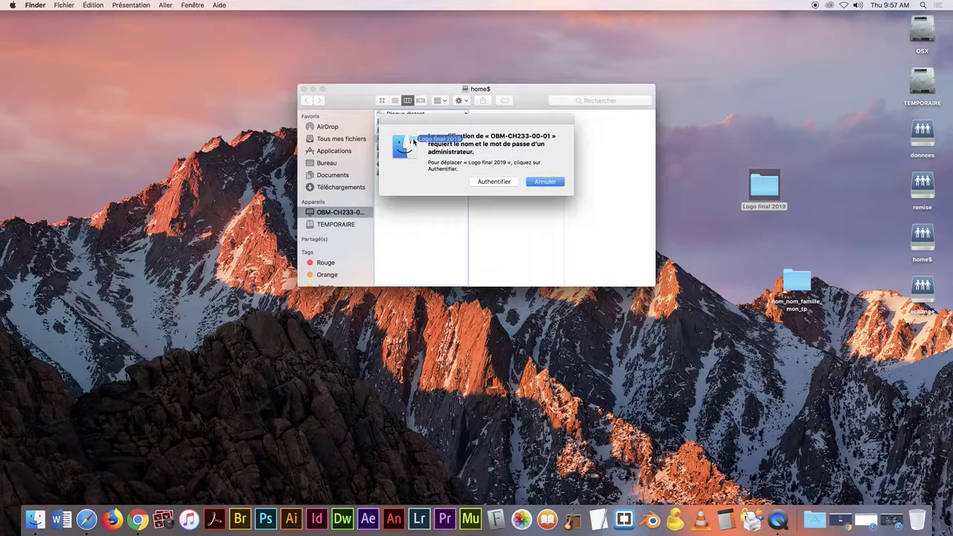
{"action": "left_click", "coordinate": [507, 183]}
{"action": "left_click", "coordinate": [553, 183]}
{"action": "left_click", "coordinate": [649, 100]}
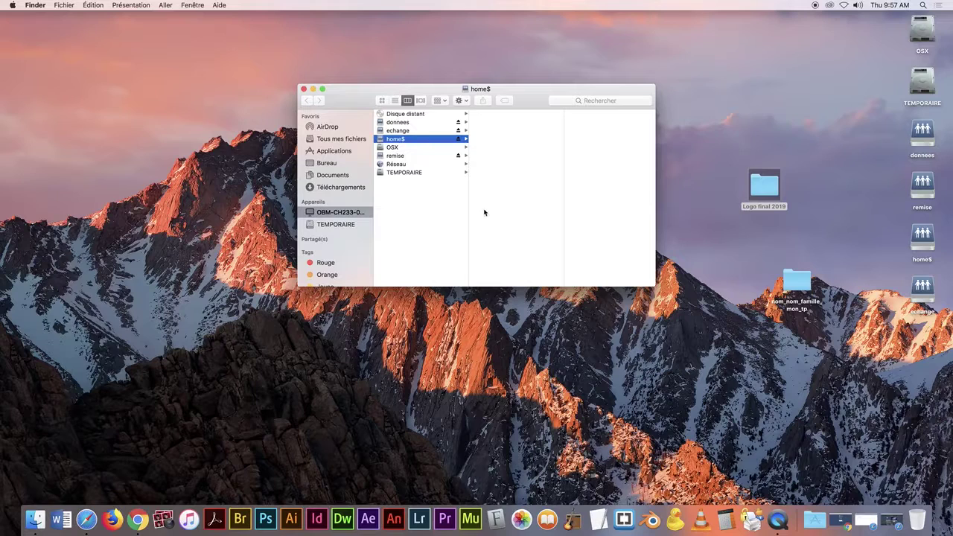
{"action": "left_click", "coordinate": [304, 89]}
Open the echange network drive, view its Echange folder and close the window.
{"action": "double_click", "coordinate": [929, 300]}
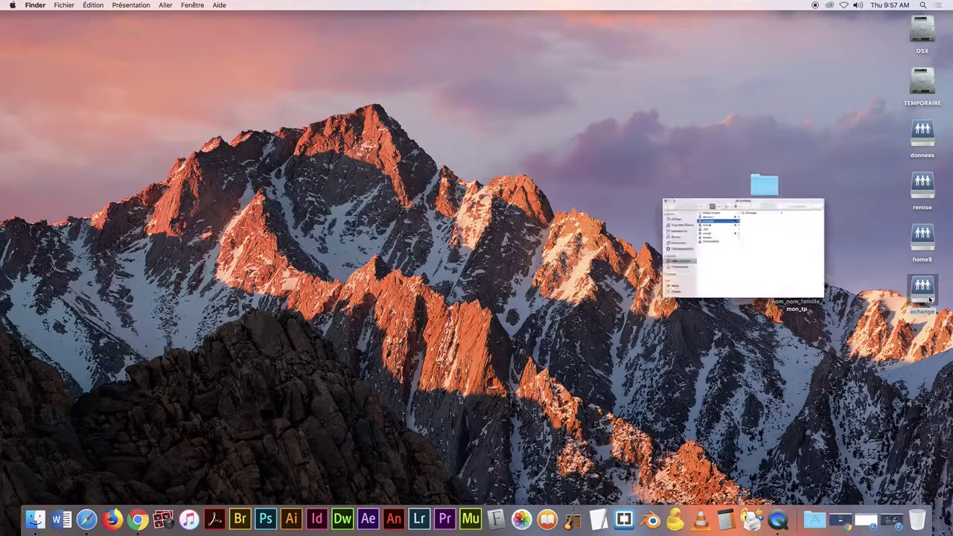
{"action": "left_click", "coordinate": [495, 114]}
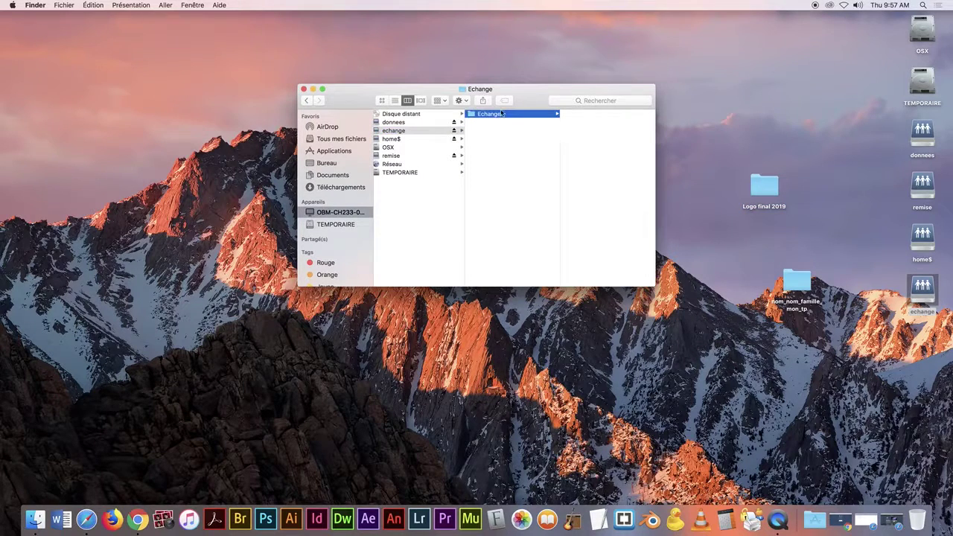
{"action": "left_click", "coordinate": [303, 90]}
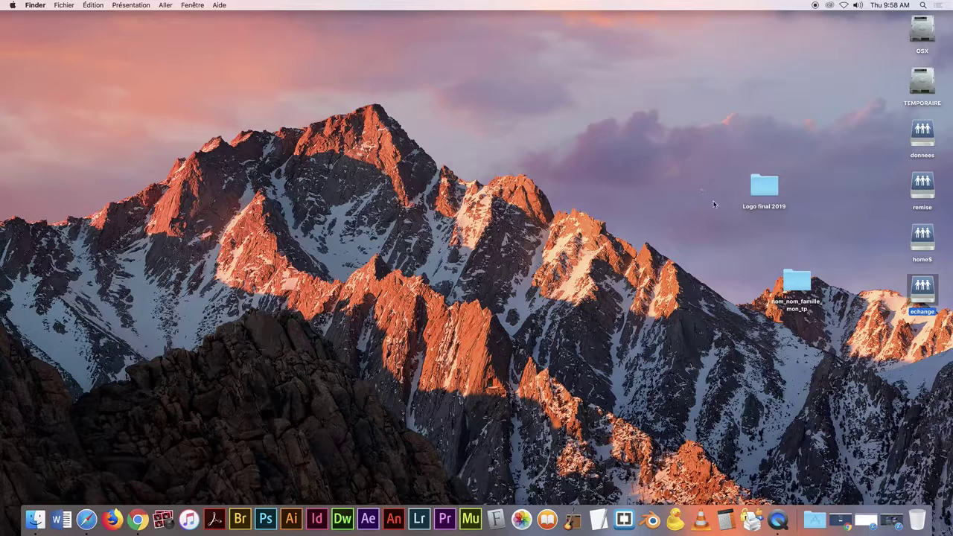
Switch to the ownCloud login page in Chrome and examine the owncloud.collegemv.qc.ca address and the username and password fields.
{"action": "left_click", "coordinate": [840, 519]}
{"action": "left_click_drag", "start_coordinate": [592, 146], "coordinate": [372, 11]}
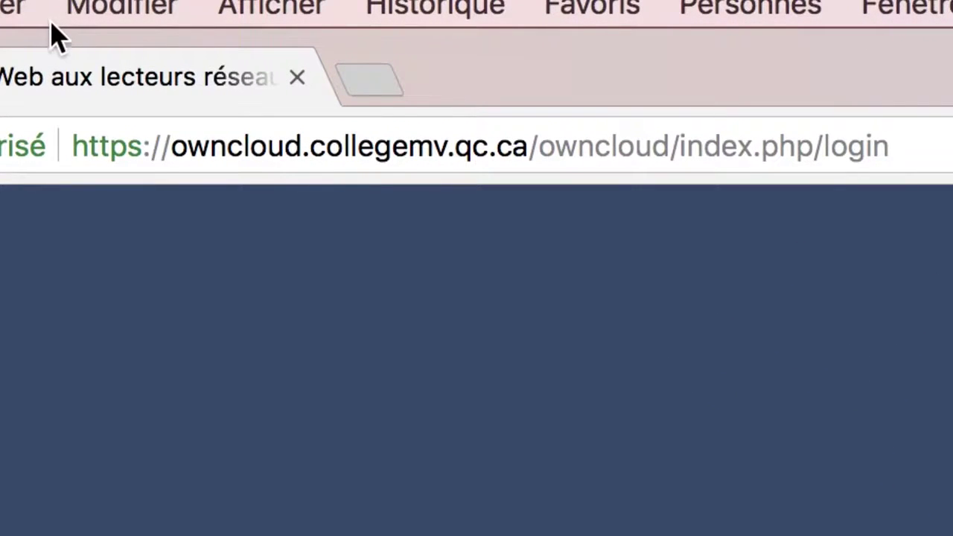
{"action": "left_click", "coordinate": [521, 148]}
{"action": "left_click_drag", "start_coordinate": [521, 147], "coordinate": [177, 146]}
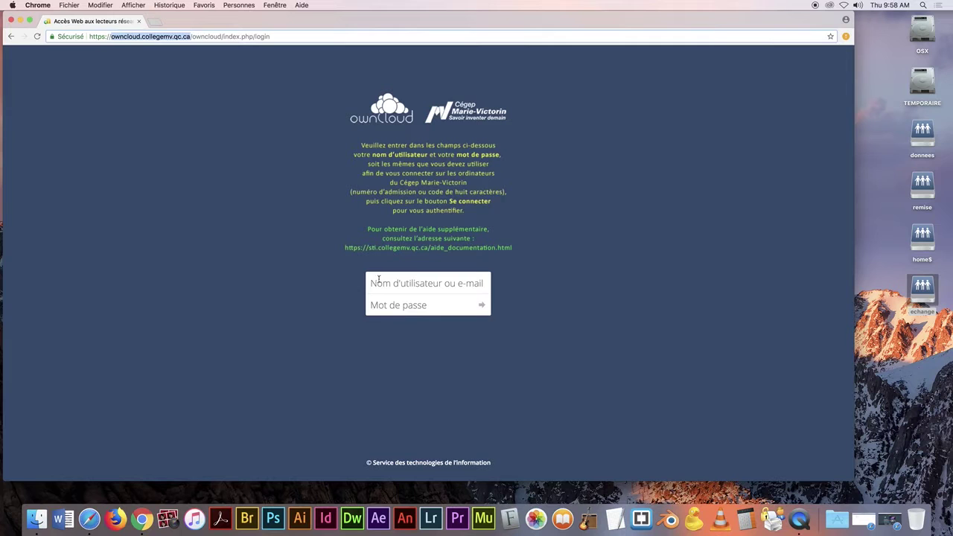
{"action": "left_click", "coordinate": [379, 282]}
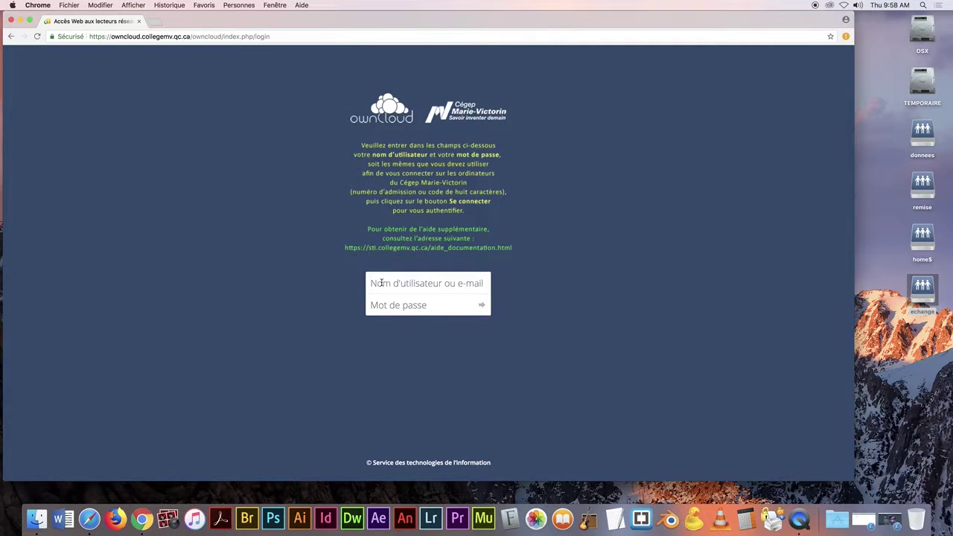
{"action": "left_click", "coordinate": [384, 308]}
Switch to the signed-in ownCloud session in Safari, view Lecteur G (Personnel) and return to the file root.
{"action": "left_click", "coordinate": [864, 520]}
{"action": "double_click", "coordinate": [313, 117]}
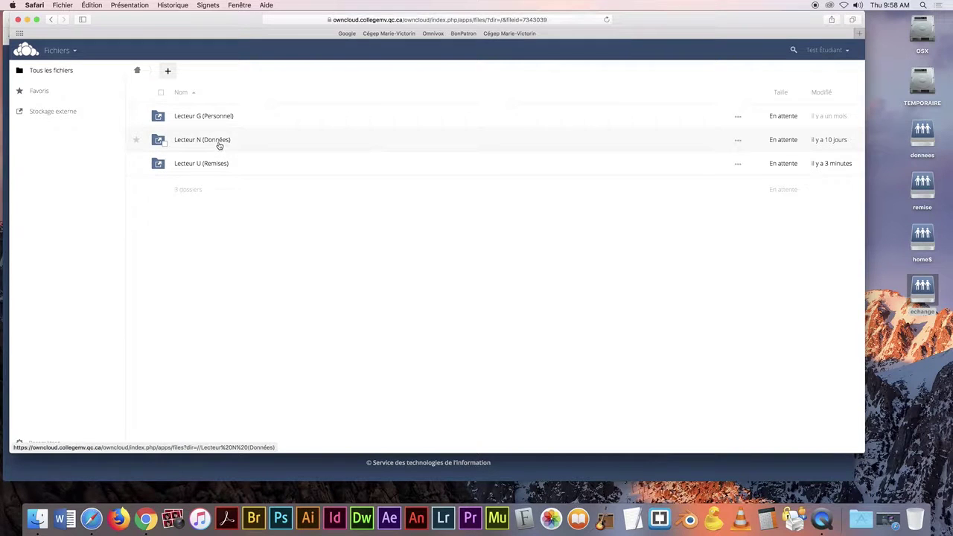
{"action": "left_click", "coordinate": [216, 117]}
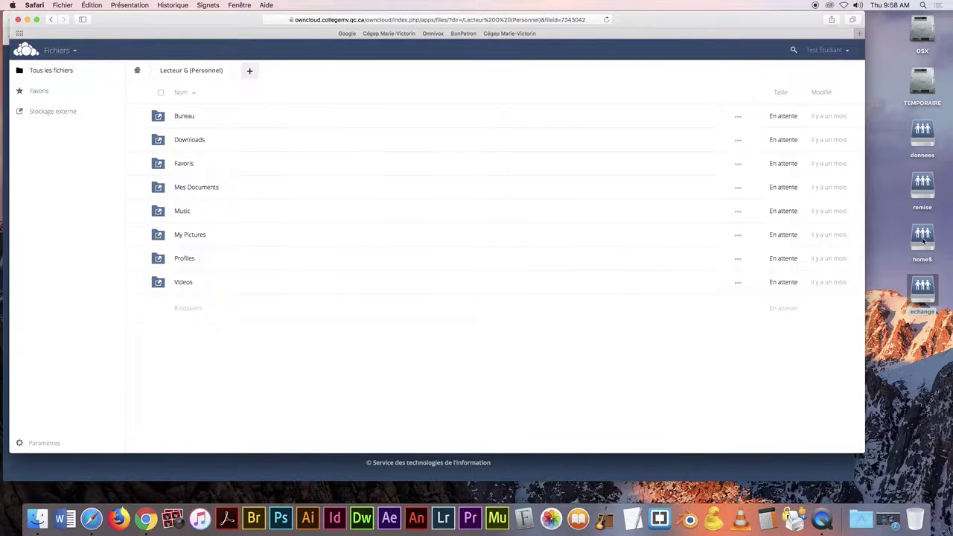
{"action": "left_click", "coordinate": [137, 70]}
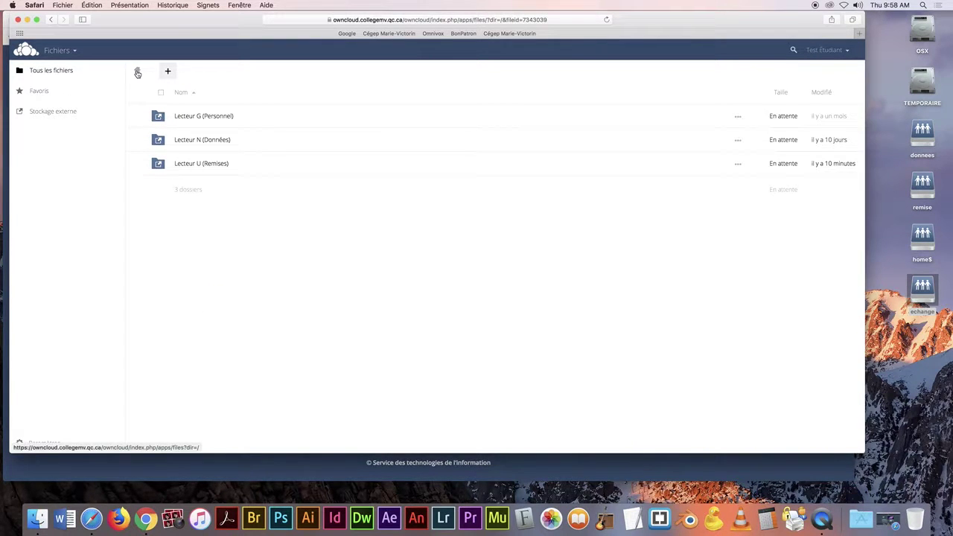
View Lecteur N (Données) in ownCloud, return to the file root and open Test Prof inside Lecteur U (Remises).
{"action": "left_click", "coordinate": [209, 141]}
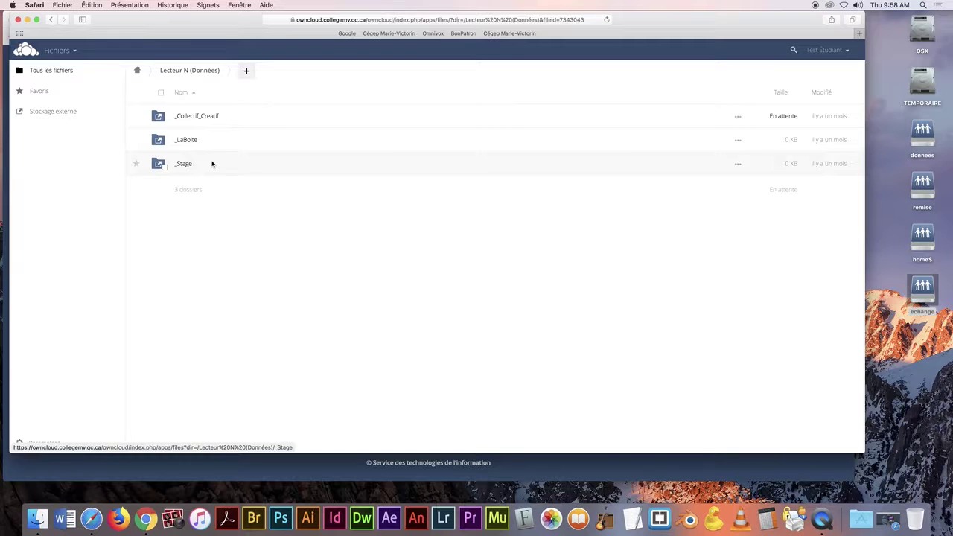
{"action": "left_click", "coordinate": [139, 73]}
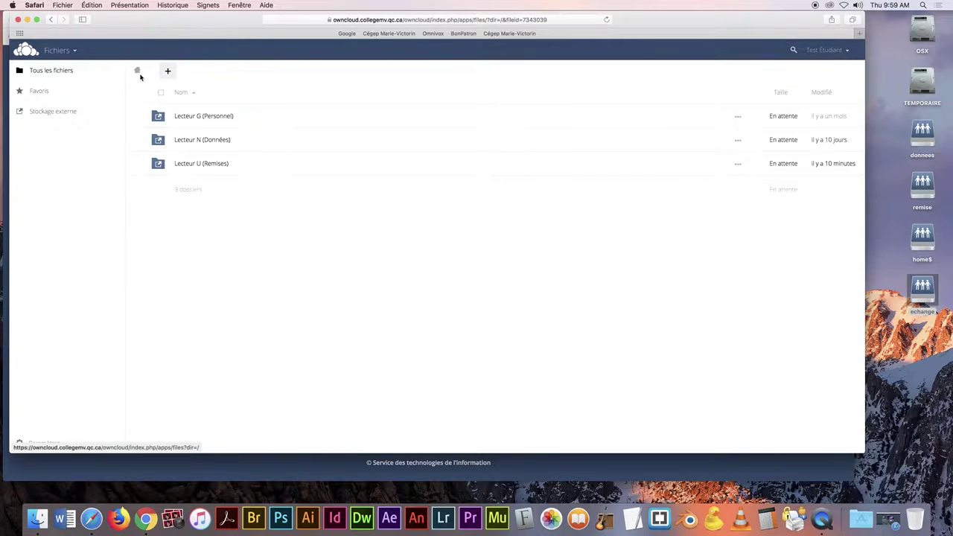
{"action": "left_click", "coordinate": [221, 170]}
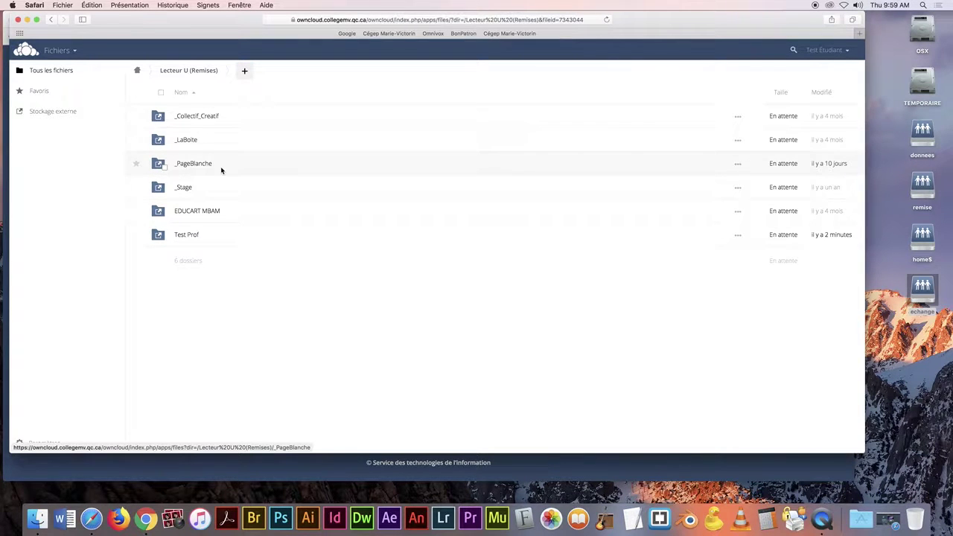
{"action": "left_click", "coordinate": [192, 237]}
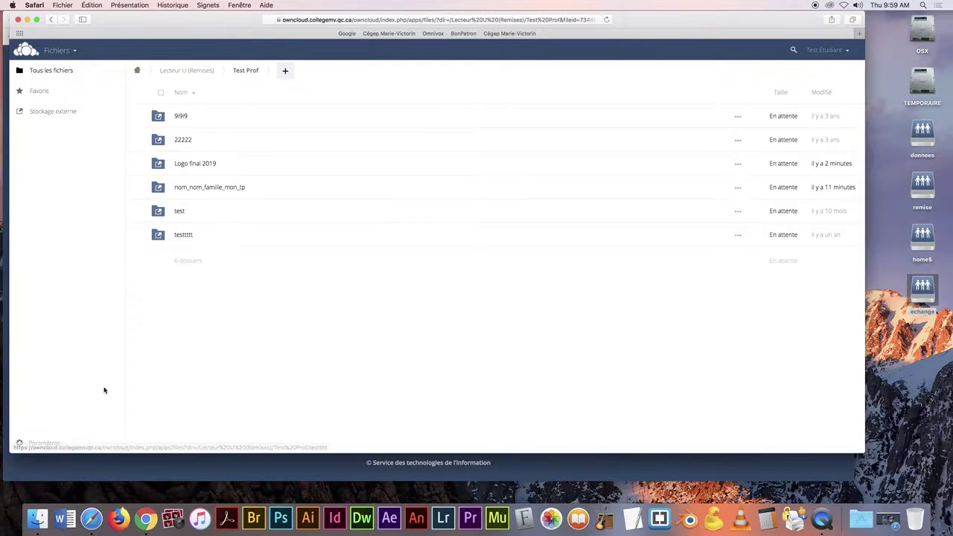
Switch to the Finder and delete nom_nom_famille_mon_tp.zip and _LaBoite.tar from the TEMPORAIRE drive.
{"action": "left_click", "coordinate": [37, 517]}
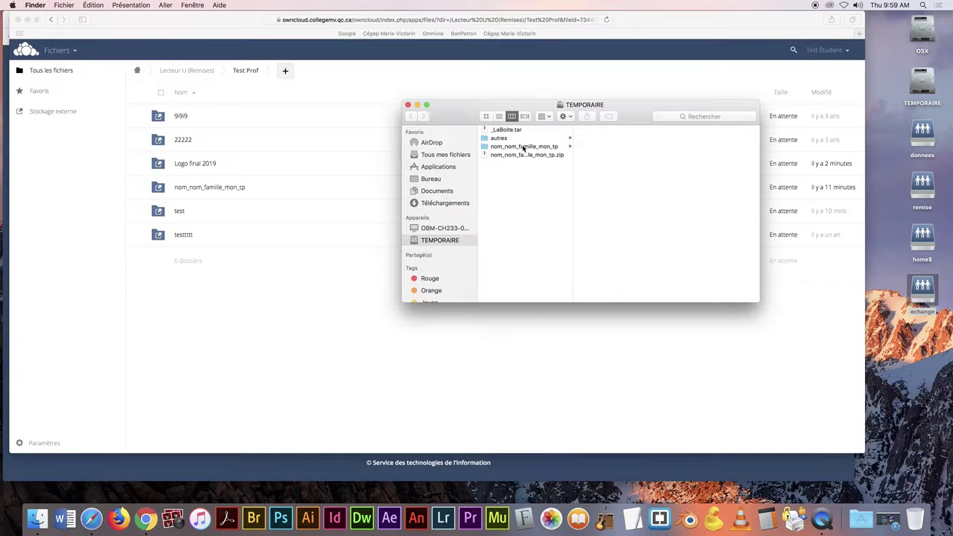
{"action": "left_click", "coordinate": [519, 155]}
{"action": "key", "text": "super+BackSpace"}
{"action": "left_click", "coordinate": [515, 131]}
{"action": "key", "text": "super+BackSpace"}
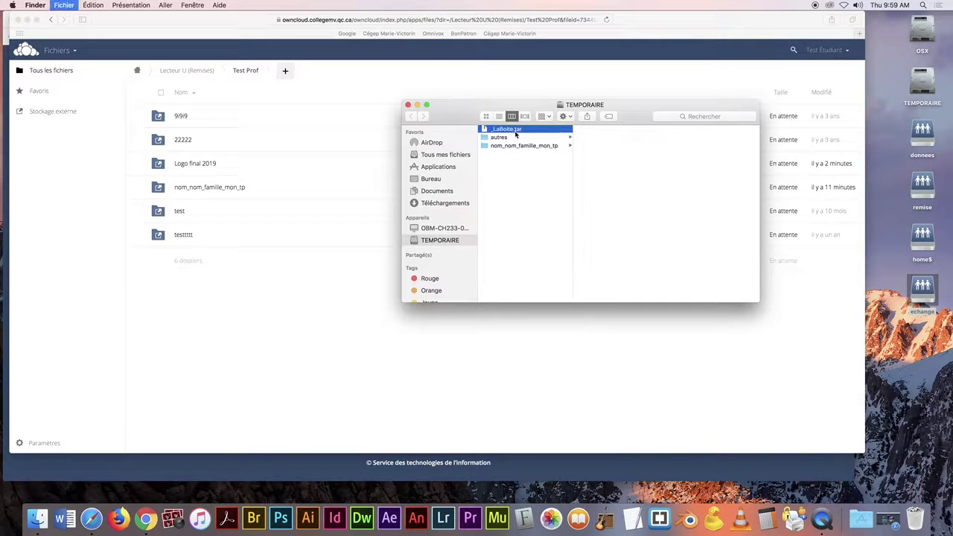
Compress the nom_nom_famille_mon_tp folder on the TEMPORAIRE drive into a ZIP archive.
{"action": "left_click", "coordinate": [513, 140]}
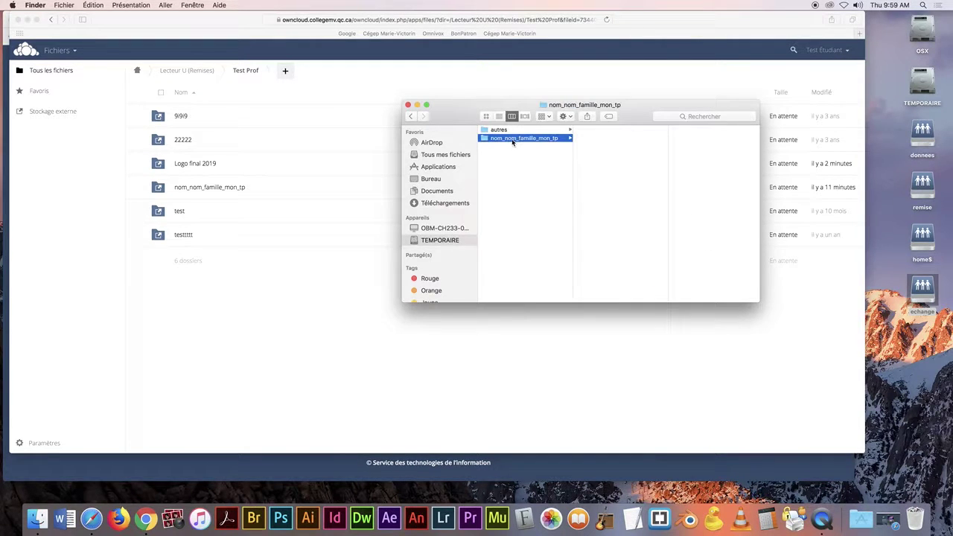
{"action": "right_click", "coordinate": [494, 138]}
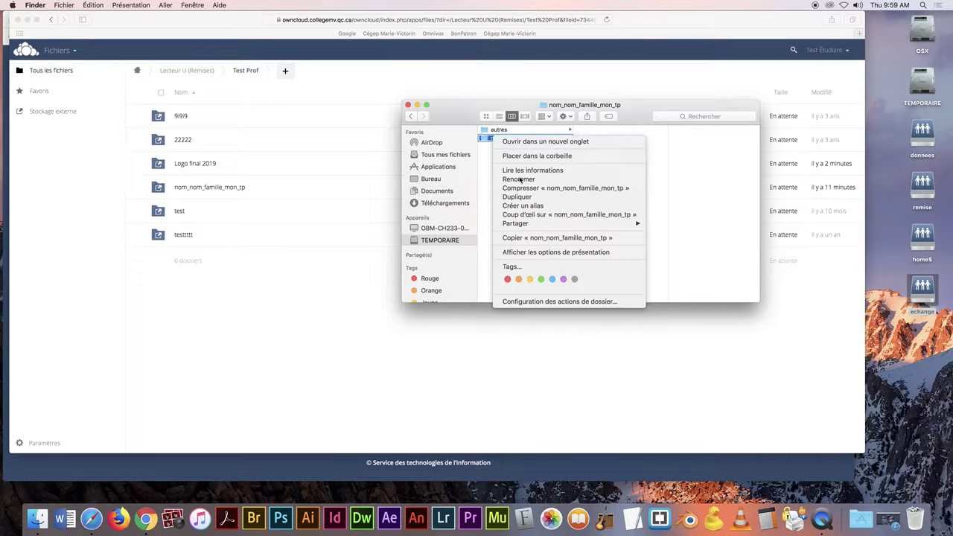
{"action": "left_click", "coordinate": [558, 189]}
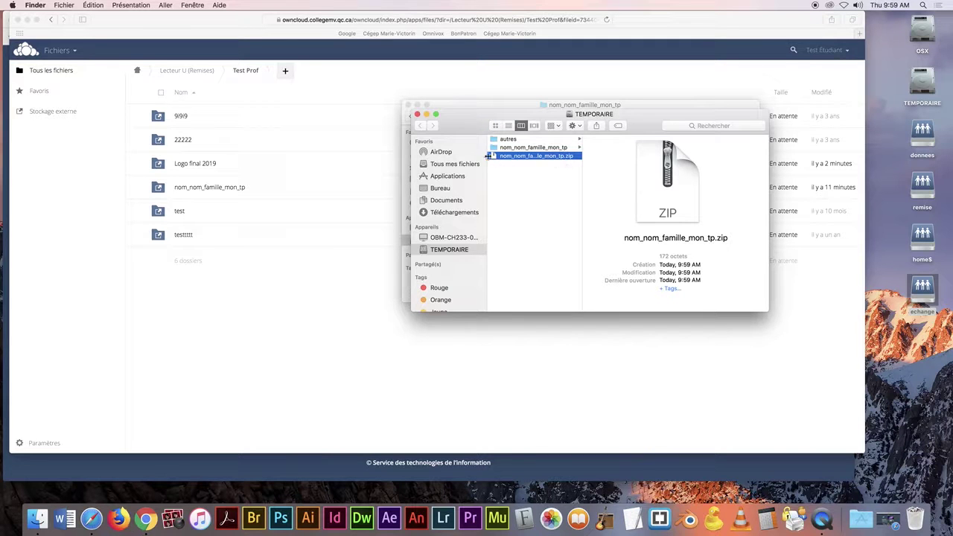
Switch to ownCloud in Safari and upload nom_nom_famille_mon_tp.zip from TEMPORAIRE into the testtttt folder of Test Prof.
{"action": "left_click", "coordinate": [176, 235]}
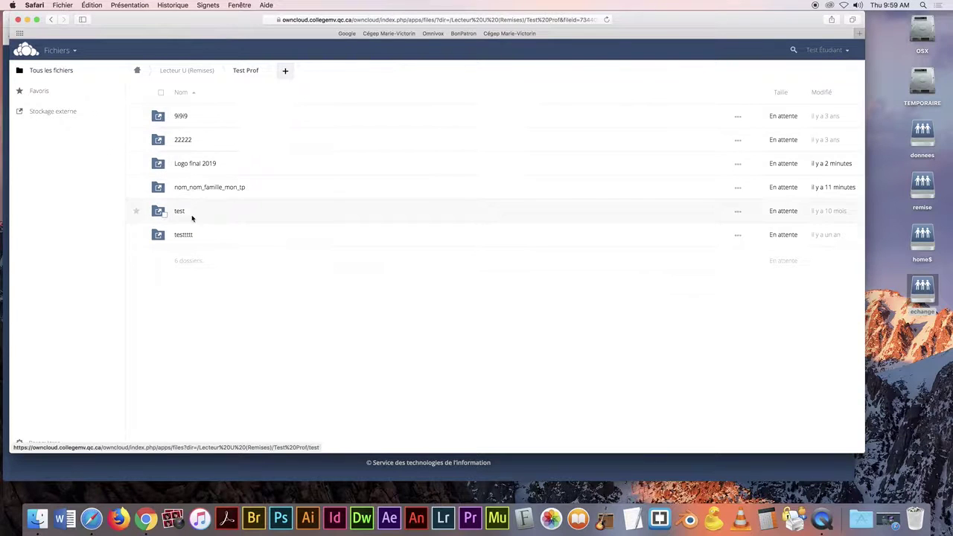
{"action": "left_click", "coordinate": [188, 235]}
{"action": "left_click", "coordinate": [324, 72]}
{"action": "left_click", "coordinate": [320, 97]}
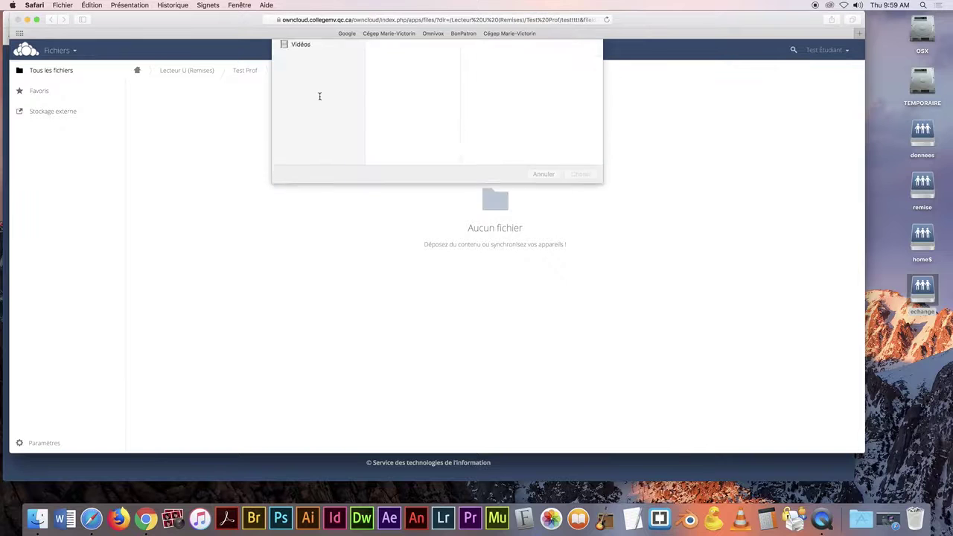
{"action": "left_click", "coordinate": [413, 79]}
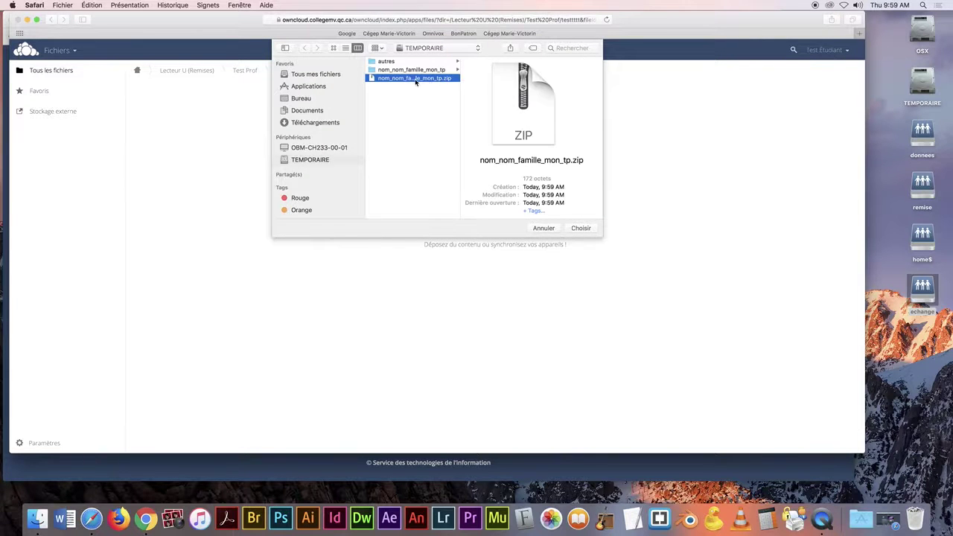
{"action": "left_click", "coordinate": [581, 229]}
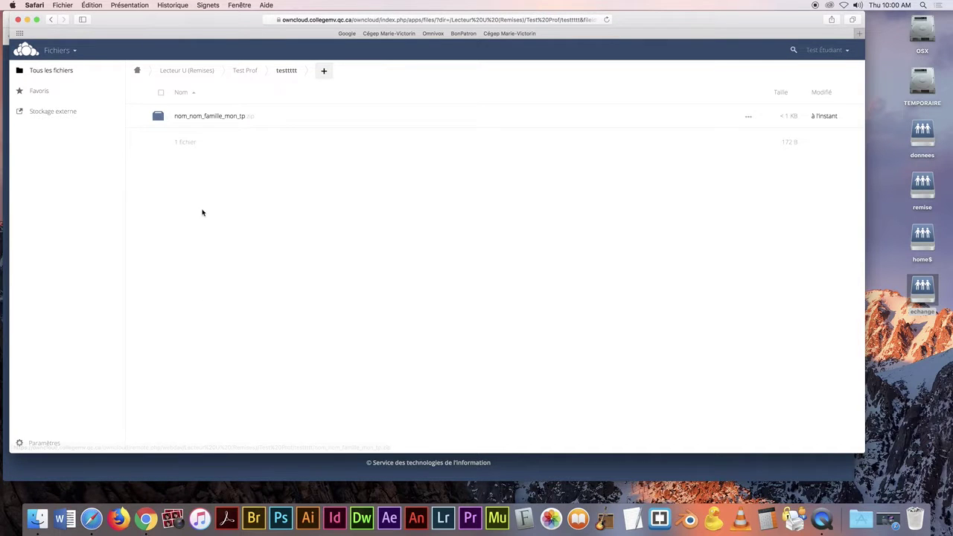
Return to Test Prof, view its nom_nom_famille_mon_tp folder and go back up through Lecteur U (Remises) to the file root.
{"action": "left_click", "coordinate": [243, 72]}
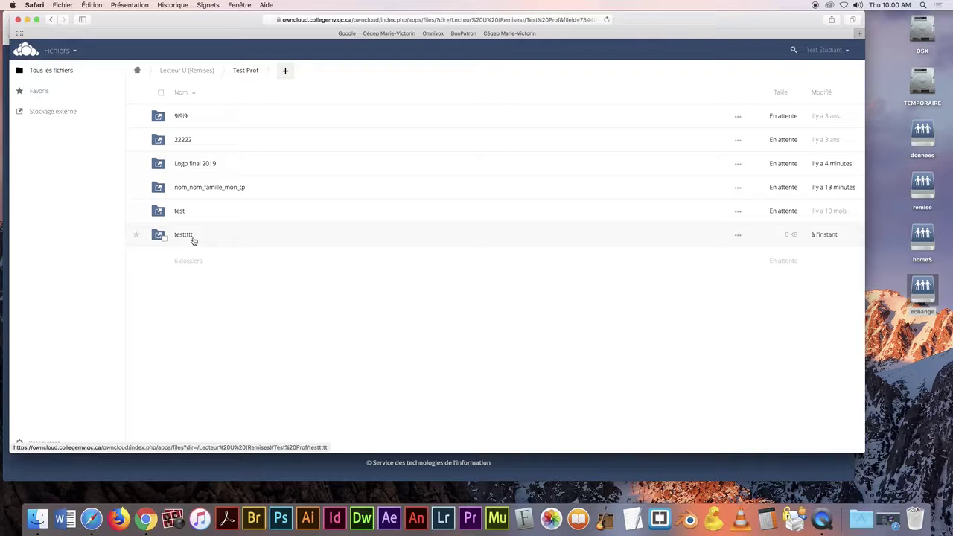
{"action": "left_click", "coordinate": [186, 191]}
{"action": "left_click", "coordinate": [246, 73]}
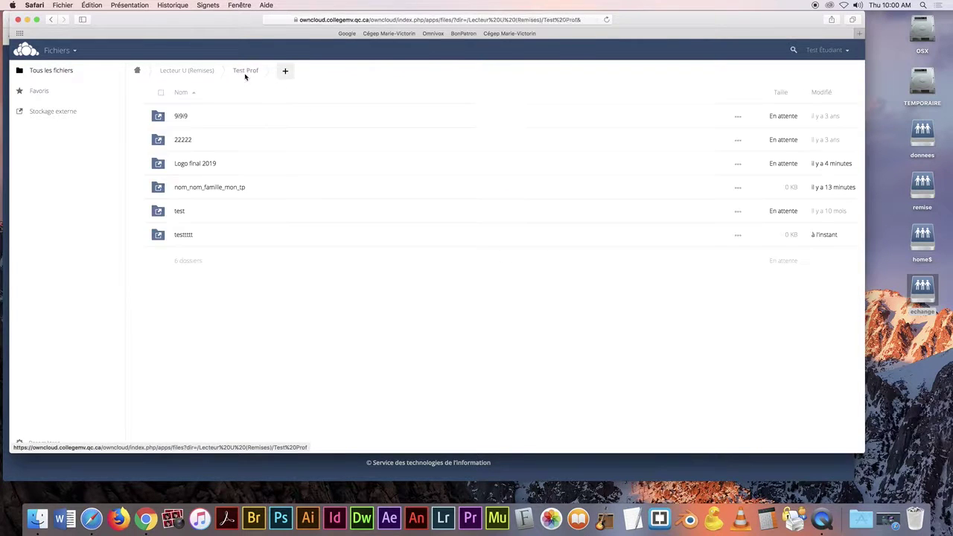
{"action": "left_click", "coordinate": [199, 72]}
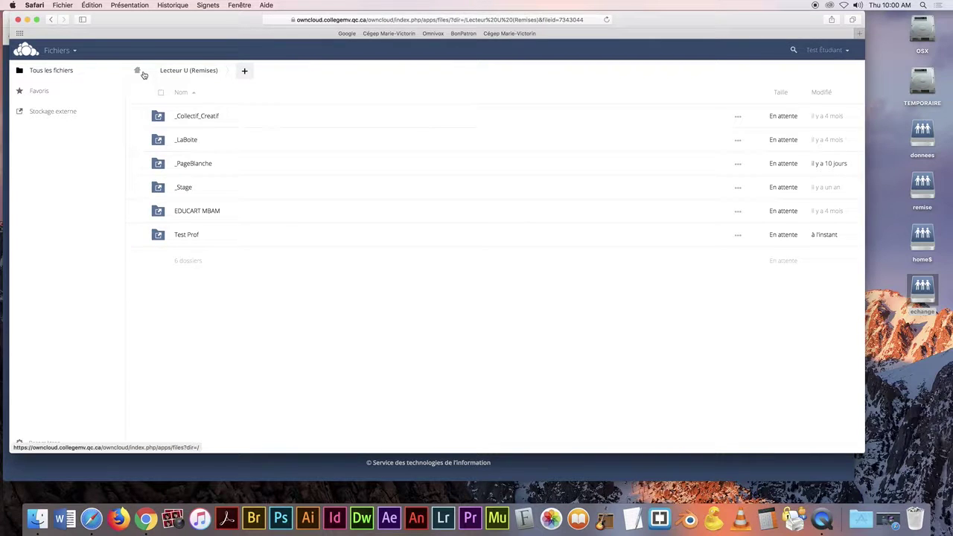
{"action": "left_click", "coordinate": [137, 71]}
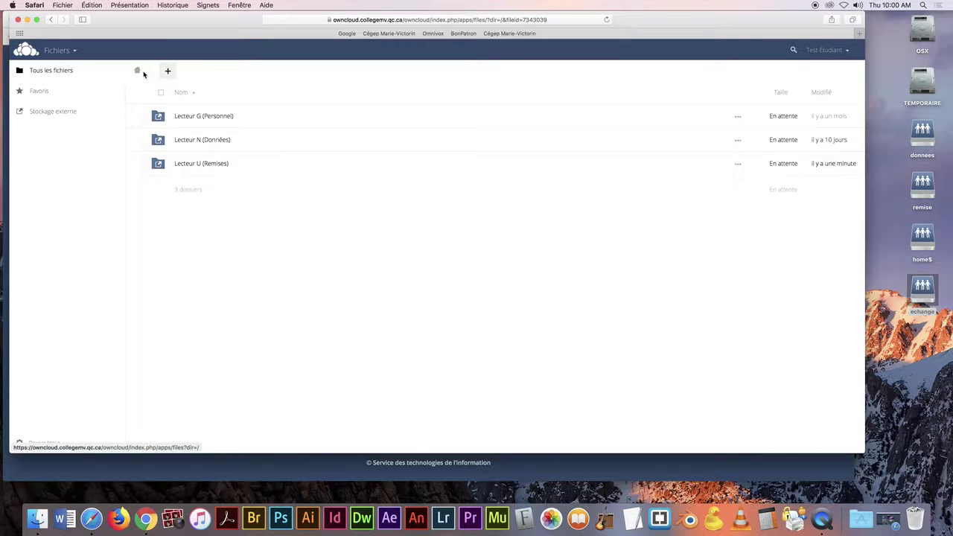
Download the Logo final 2019 folder from _Collectif_Creatif in Lecteur N (Données).
{"action": "left_click", "coordinate": [208, 141]}
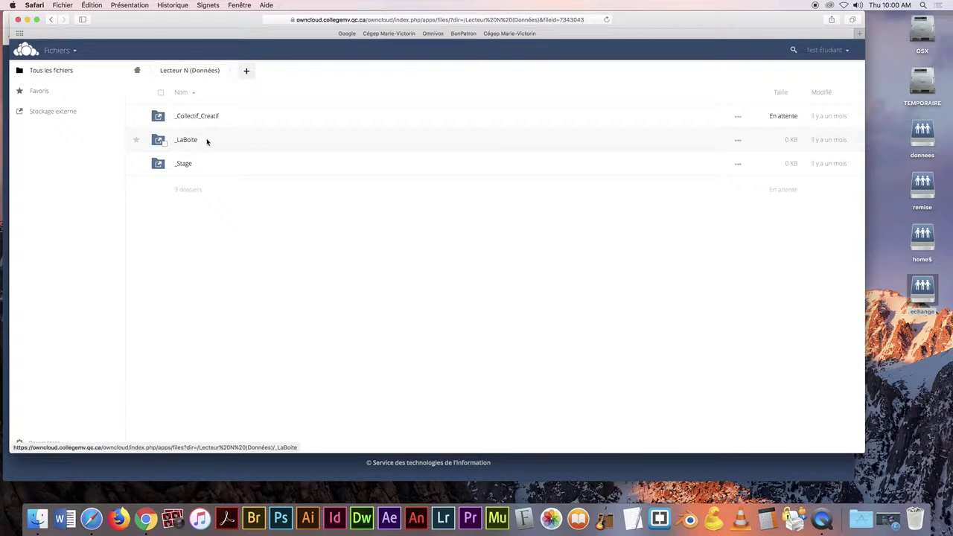
{"action": "left_click", "coordinate": [195, 122]}
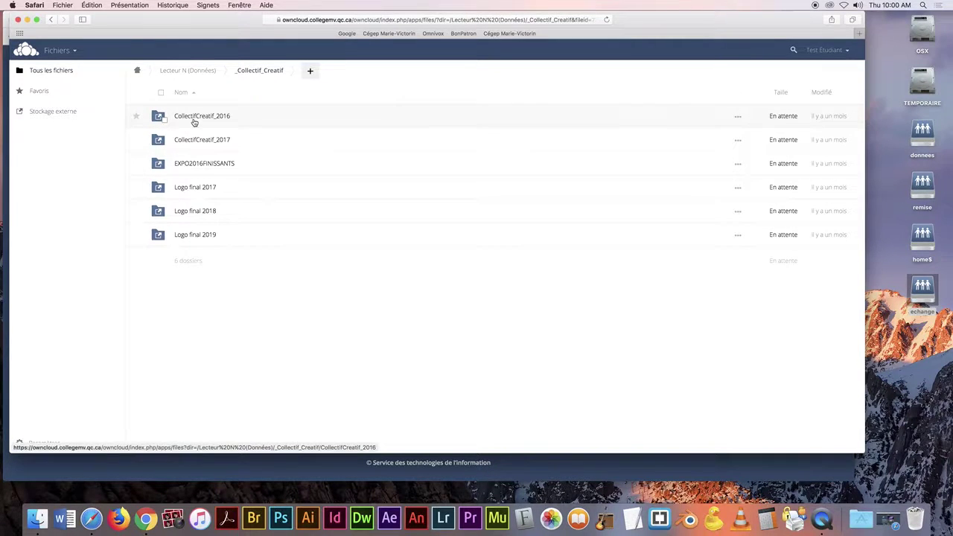
{"action": "left_click", "coordinate": [164, 238]}
{"action": "left_click", "coordinate": [746, 96]}
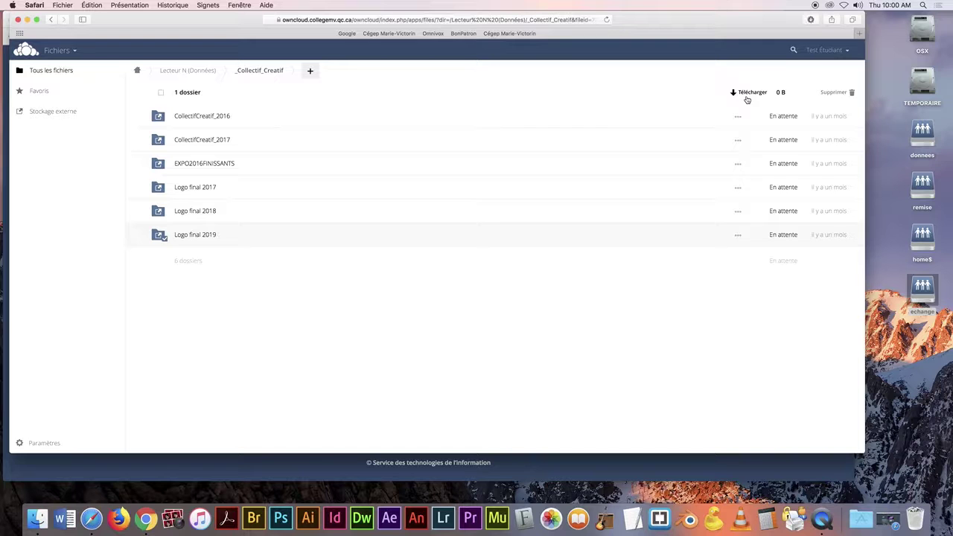
Switch to the Finder, delete izip.dmg from Téléchargements and select the downloaded Logo final 2019.tar.
{"action": "left_click", "coordinate": [37, 519]}
{"action": "left_click", "coordinate": [449, 214]}
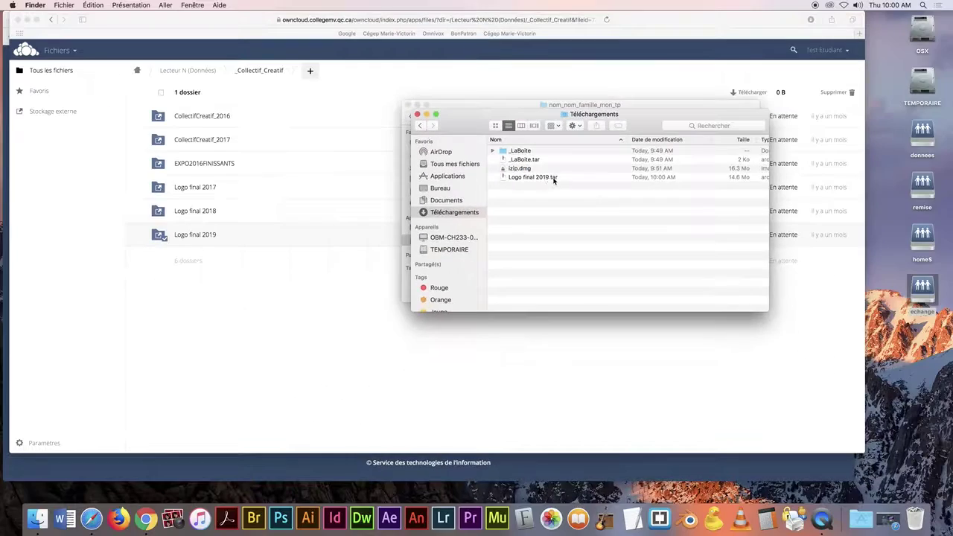
{"action": "left_click", "coordinate": [544, 168]}
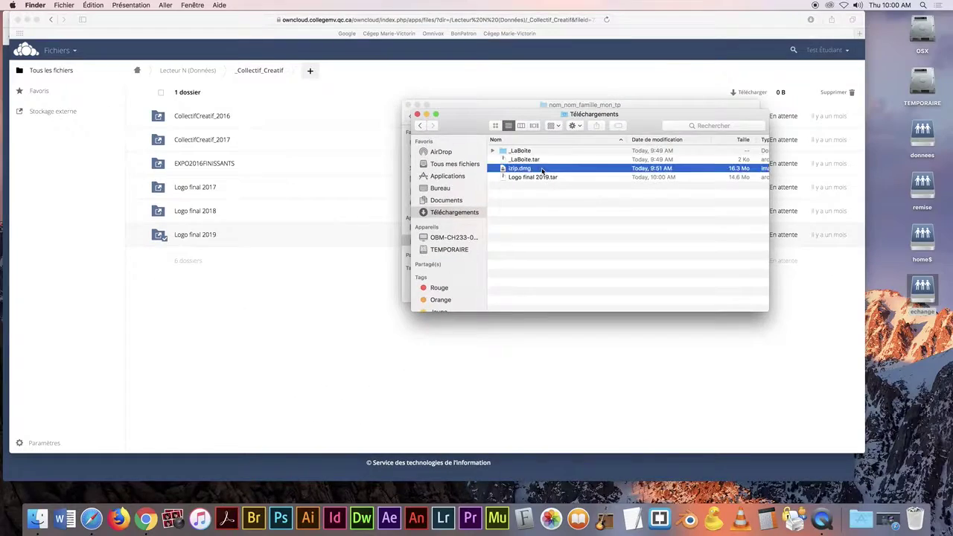
{"action": "key", "text": "super+BackSpace"}
{"action": "left_click", "coordinate": [543, 169]}
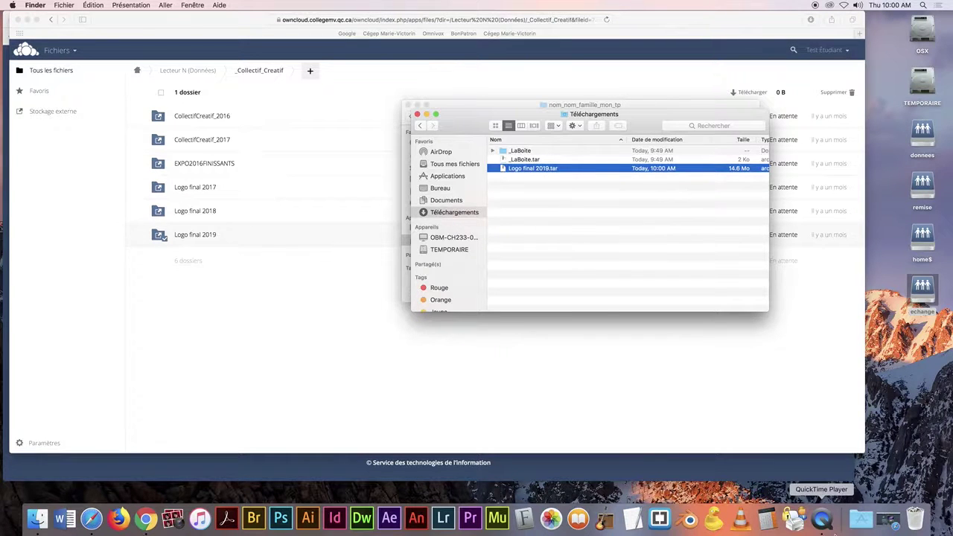
Bring back the minimized izip.com window in Safari and download the free iZip archive manager.
{"action": "left_click", "coordinate": [887, 519]}
{"action": "double_click", "coordinate": [850, 145]}
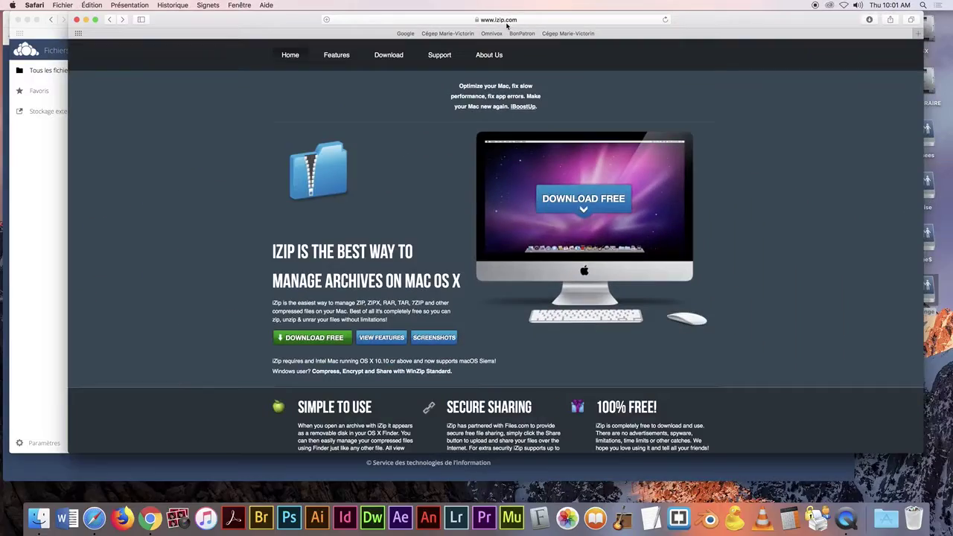
{"action": "left_click", "coordinate": [590, 205]}
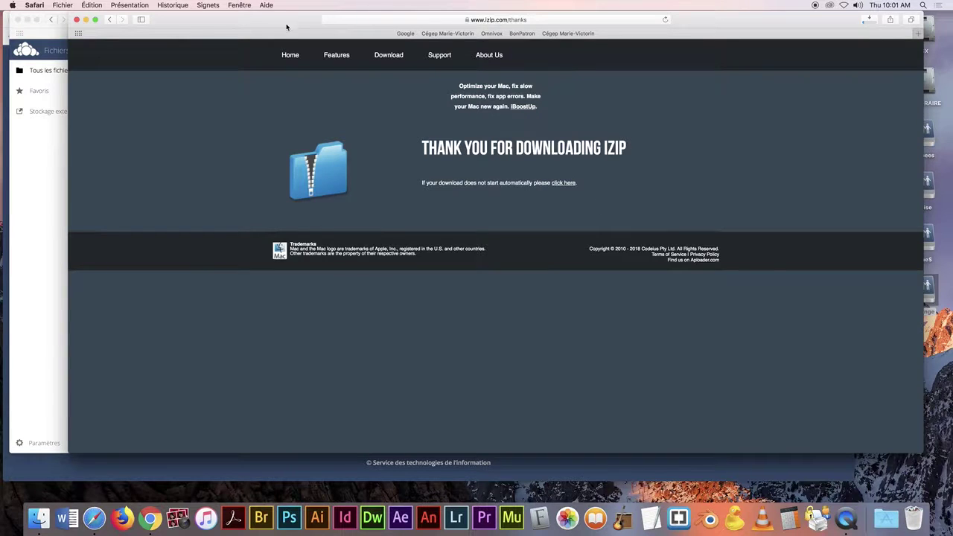
Switch to the Finder and extract Logo final 2019.tar in Téléchargements.
{"action": "left_click", "coordinate": [39, 519]}
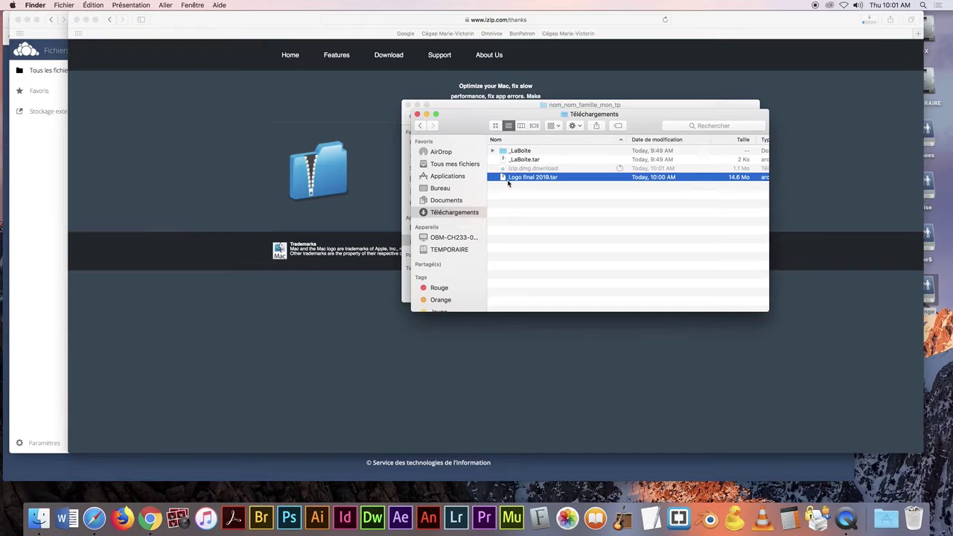
{"action": "double_click", "coordinate": [503, 178]}
{"action": "left_click", "coordinate": [492, 177]}
{"action": "left_click", "coordinate": [492, 178]}
Cancel moving the extracted Logo final 2019 folder to Bureau, move it to Documents instead and open Documents.
{"action": "left_click_drag", "start_coordinate": [505, 180], "coordinate": [440, 188]}
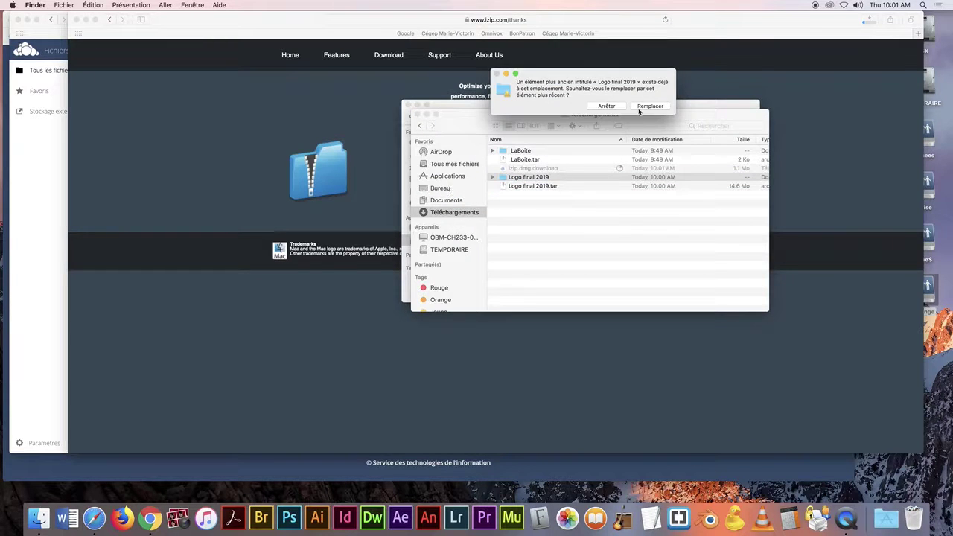
{"action": "left_click", "coordinate": [607, 105]}
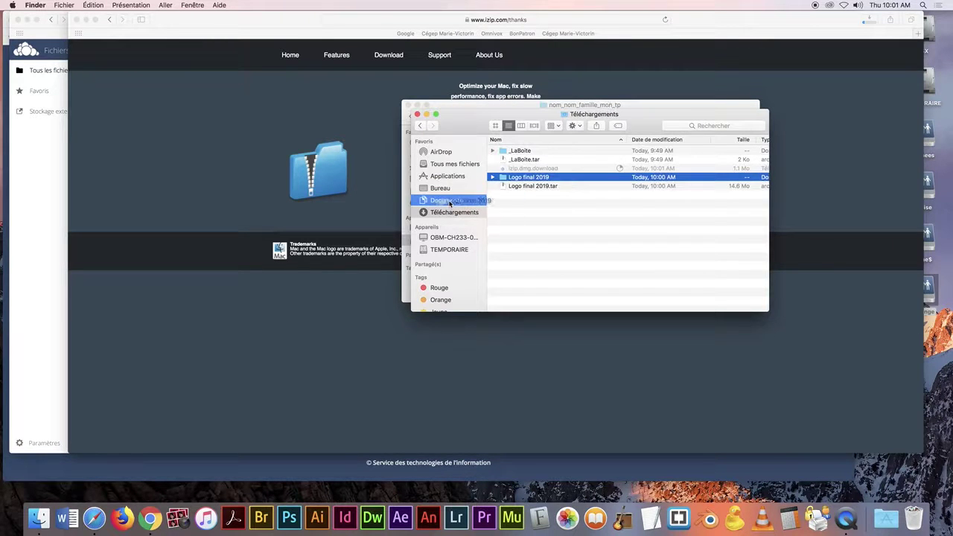
{"action": "left_click", "coordinate": [446, 200]}
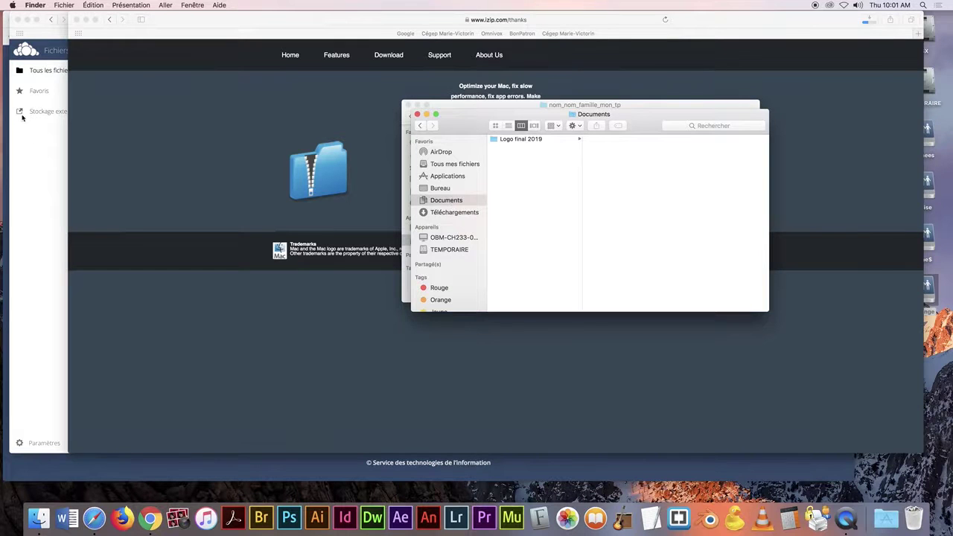
Switch to the ownCloud window in Safari, view Mes Documents inside Lecteur G (Personnel) and return to the file root.
{"action": "left_click", "coordinate": [35, 143]}
{"action": "left_click", "coordinate": [194, 72]}
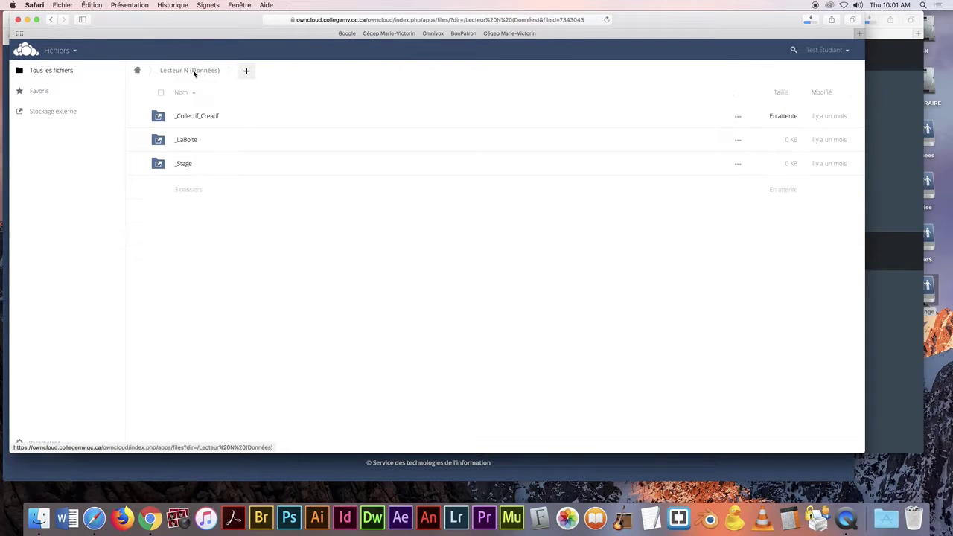
{"action": "left_click", "coordinate": [141, 70]}
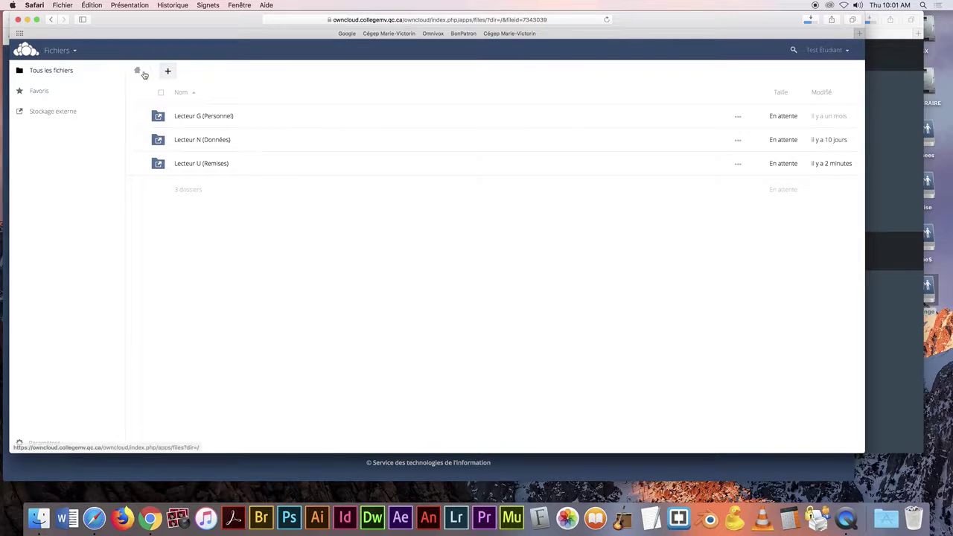
{"action": "left_click", "coordinate": [199, 117]}
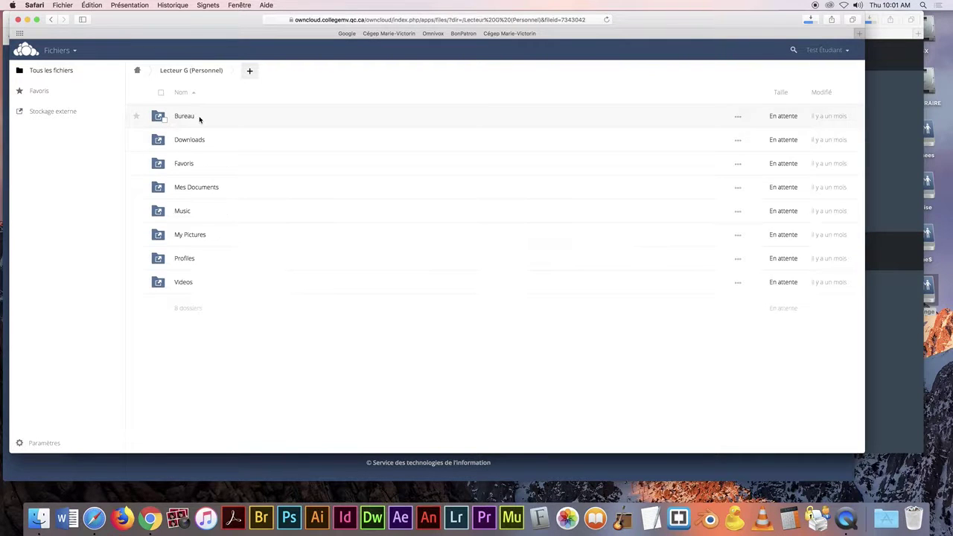
{"action": "left_click", "coordinate": [196, 187]}
{"action": "left_click", "coordinate": [208, 74]}
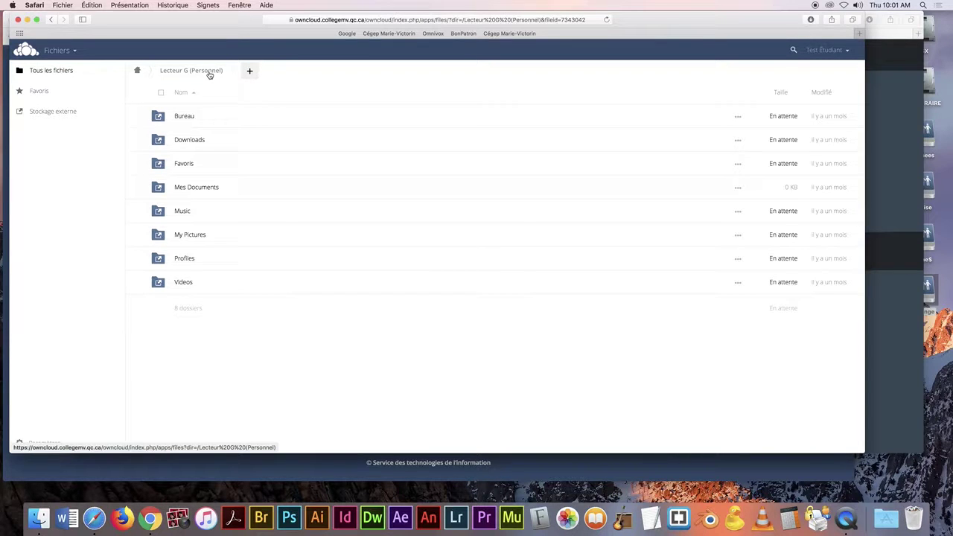
{"action": "left_click", "coordinate": [138, 71]}
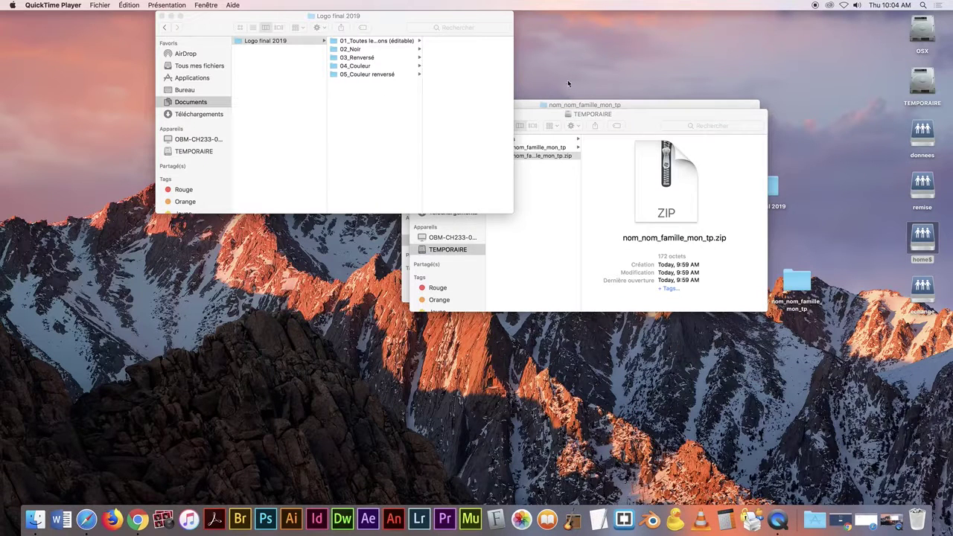
Delete the nom_nom_famille_mon_tp folder and its ZIP archive from the TEMPORAIRE drive in the Finder.
{"action": "left_click", "coordinate": [557, 238]}
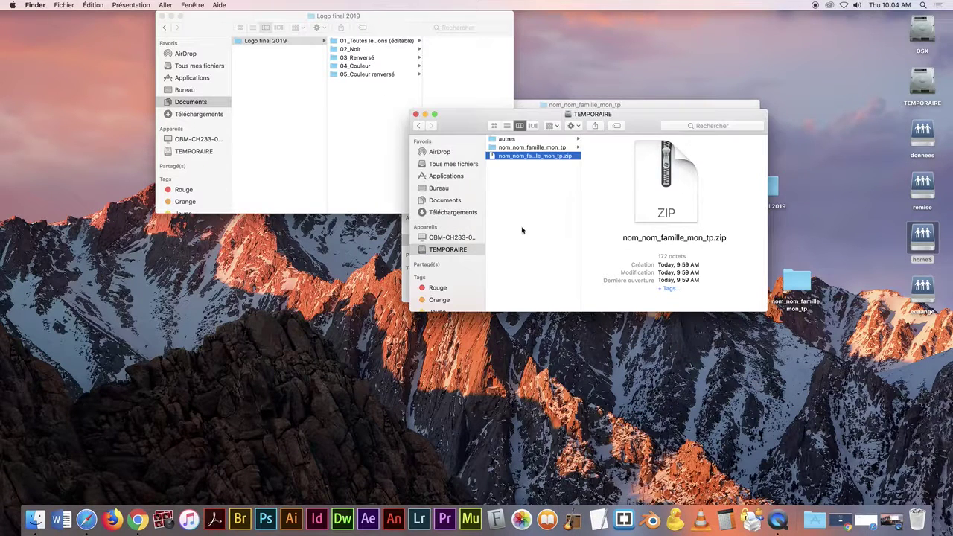
{"action": "left_click", "coordinate": [533, 148], "text": "shift"}
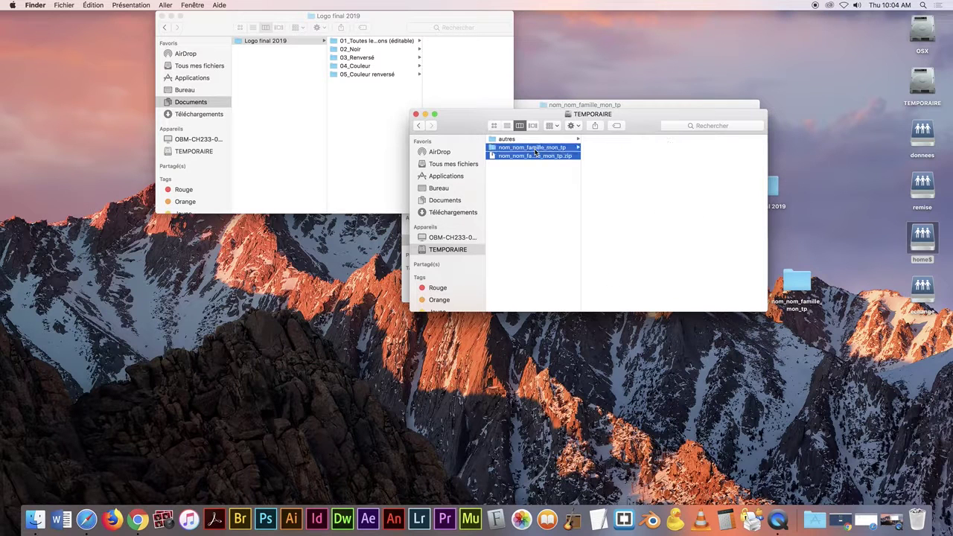
{"action": "key", "text": "super+BackSpace"}
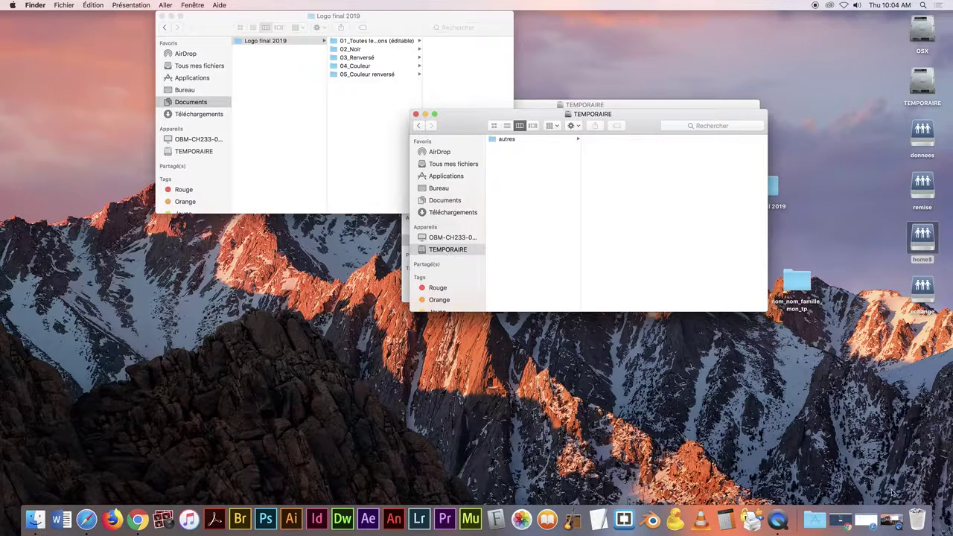
Empty the Mac's trash permanently.
{"action": "left_click", "coordinate": [916, 519]}
{"action": "left_click", "coordinate": [762, 149]}
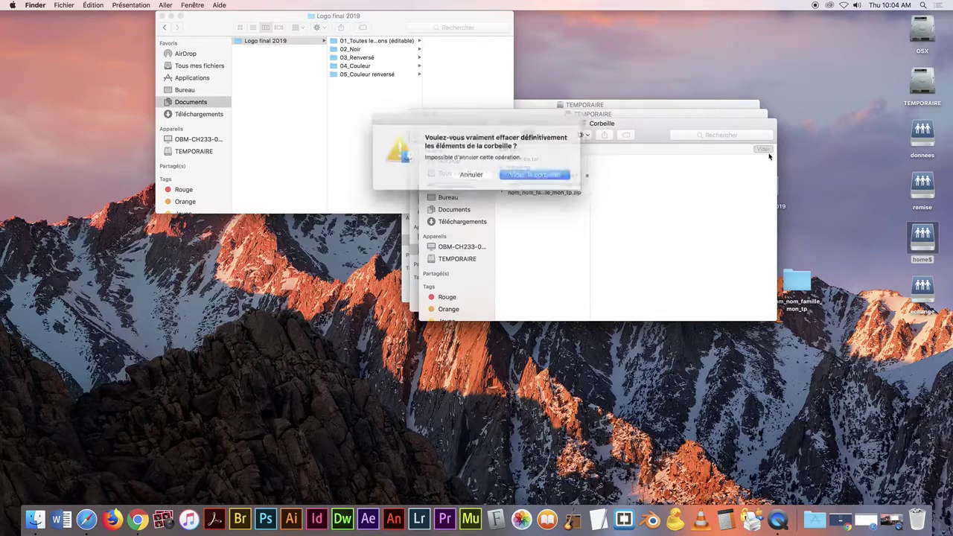
{"action": "left_click", "coordinate": [511, 176]}
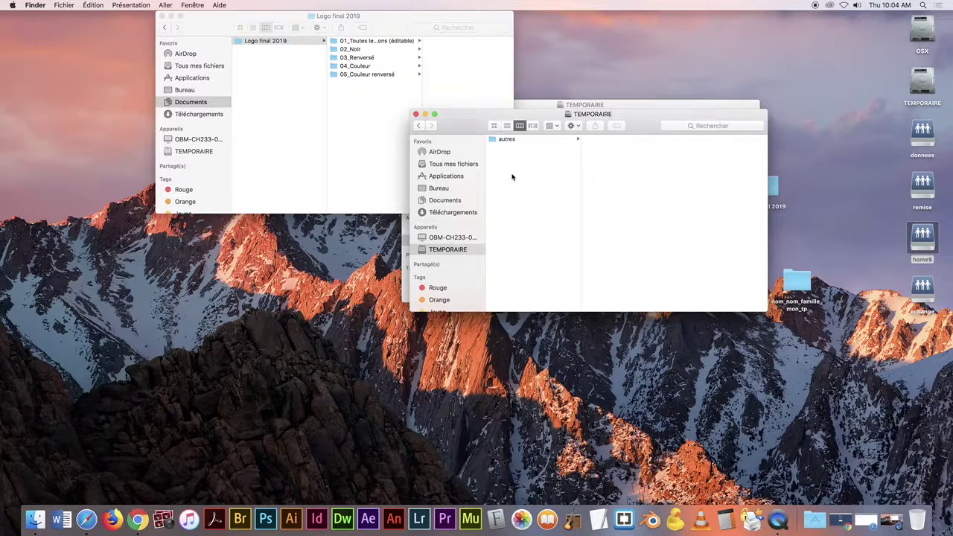